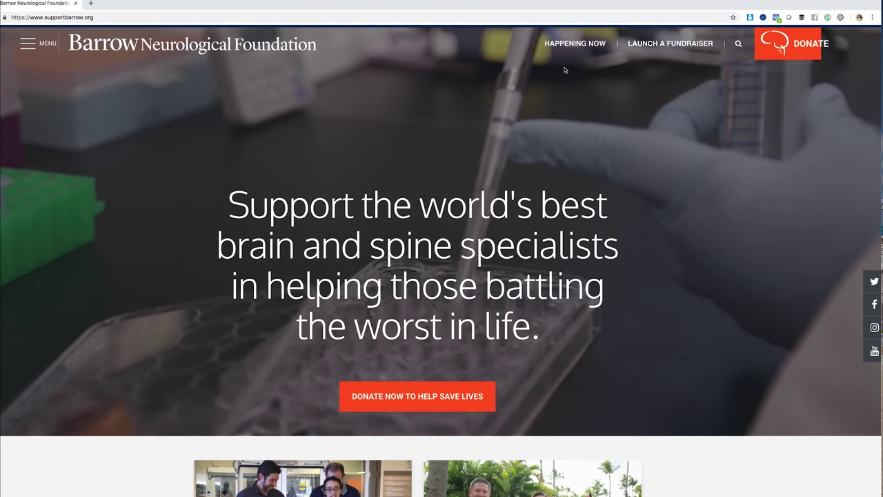
Open the Launch your own fundraiser page and scroll down to the How to help cards.
{"action": "left_click", "coordinate": [646, 45]}
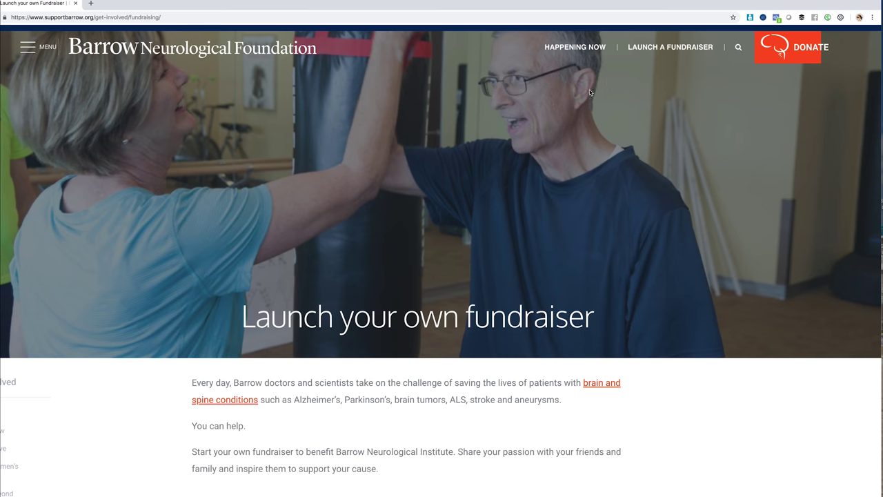
{"action": "scroll", "coordinate": [589, 89], "scroll_direction": "down", "scroll_amount": 3}
{"action": "scroll", "coordinate": [589, 91], "scroll_direction": "down", "scroll_amount": 5}
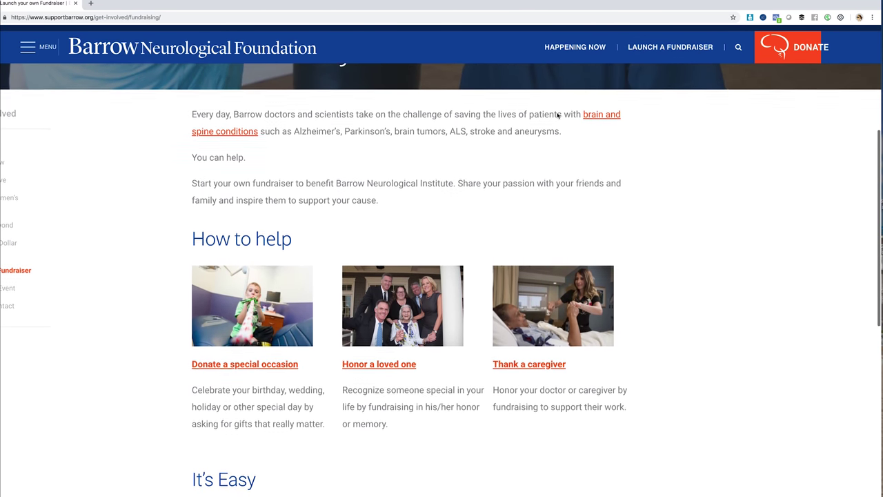
{"action": "scroll", "coordinate": [653, 200], "scroll_direction": "down", "scroll_amount": 3}
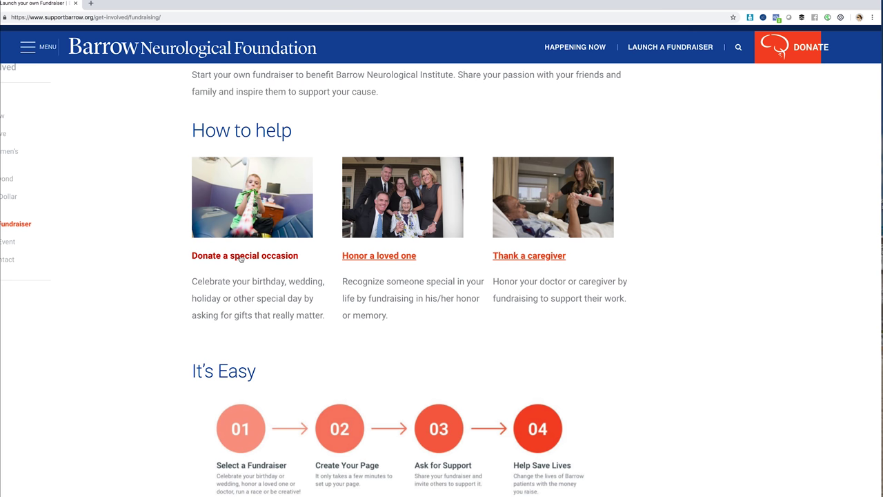
Review the It's Easy steps, then open the Honor a loved one tribute campaign.
{"action": "scroll", "coordinate": [396, 193], "scroll_direction": "up", "scroll_amount": 1}
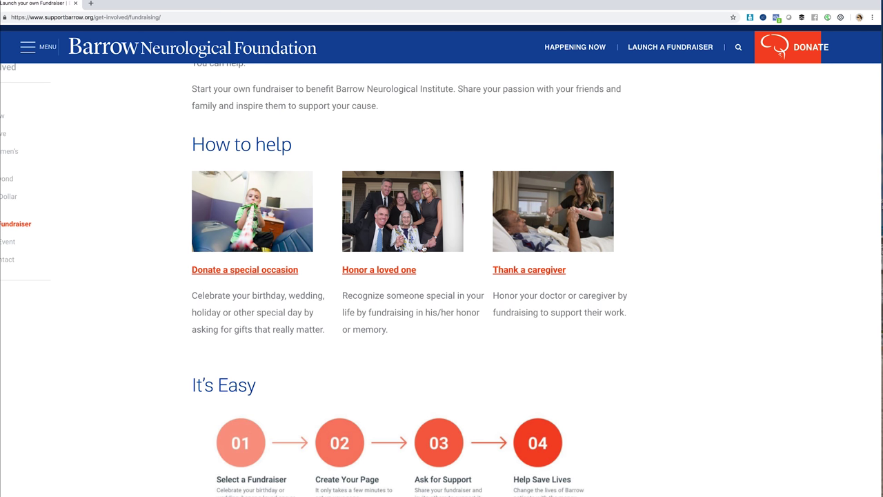
{"action": "scroll", "coordinate": [419, 241], "scroll_direction": "down", "scroll_amount": 1}
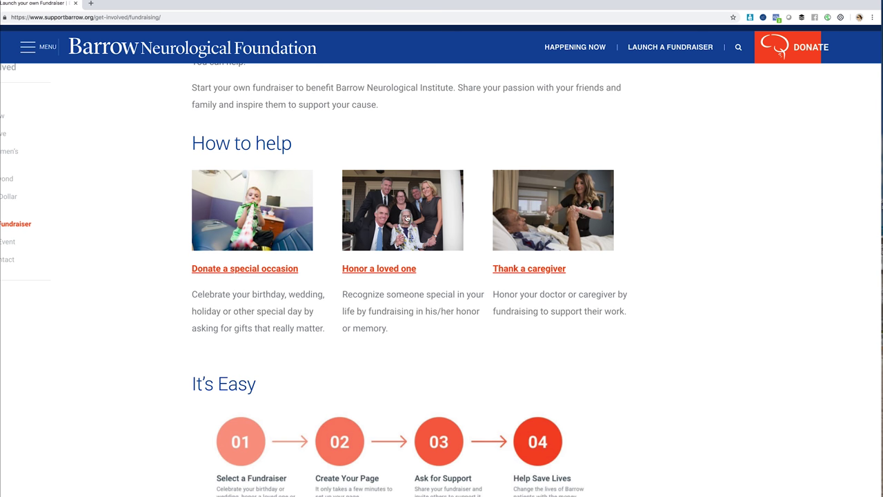
{"action": "scroll", "coordinate": [396, 232], "scroll_direction": "down", "scroll_amount": 1}
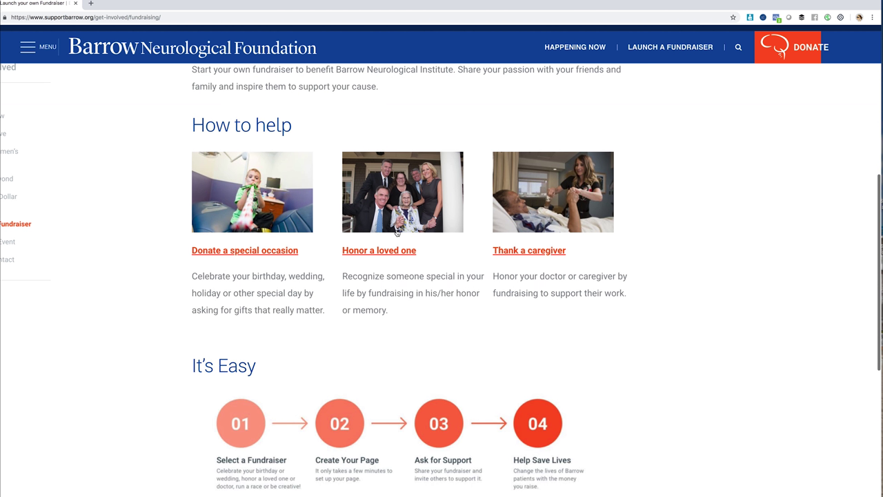
{"action": "scroll", "coordinate": [396, 231], "scroll_direction": "up", "scroll_amount": 1}
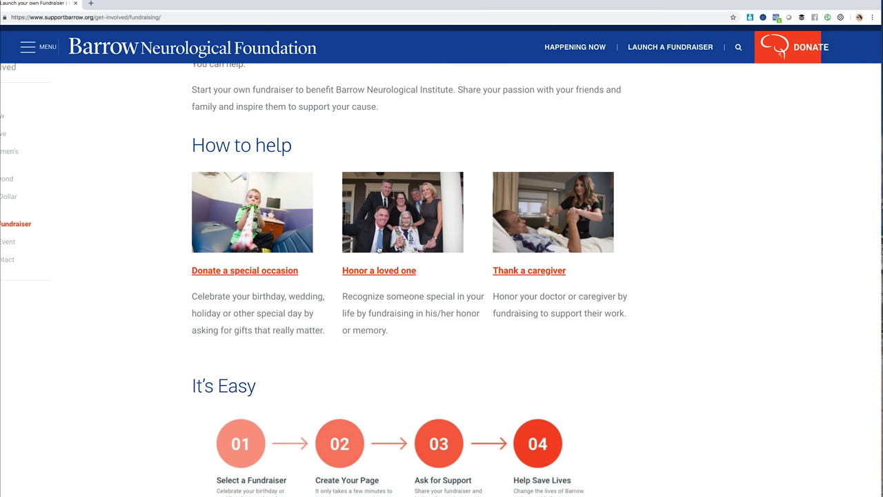
{"action": "scroll", "coordinate": [403, 235], "scroll_direction": "down", "scroll_amount": 1}
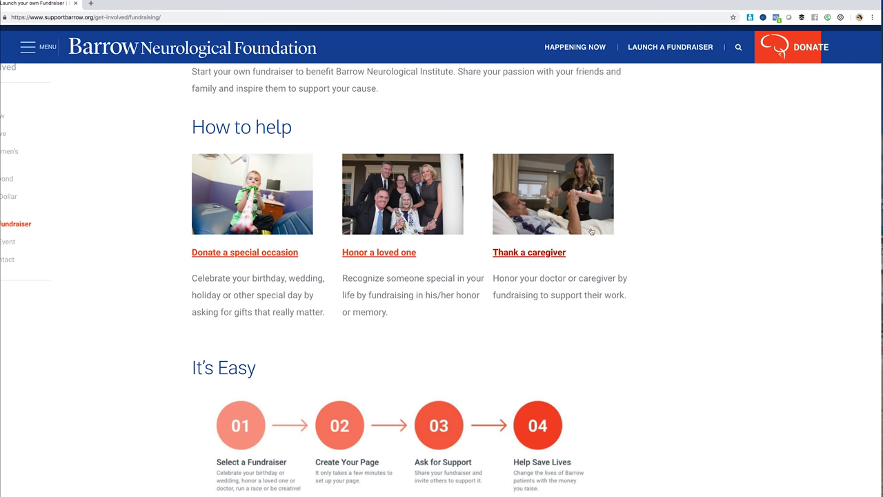
{"action": "scroll", "coordinate": [560, 213], "scroll_direction": "down", "scroll_amount": 1}
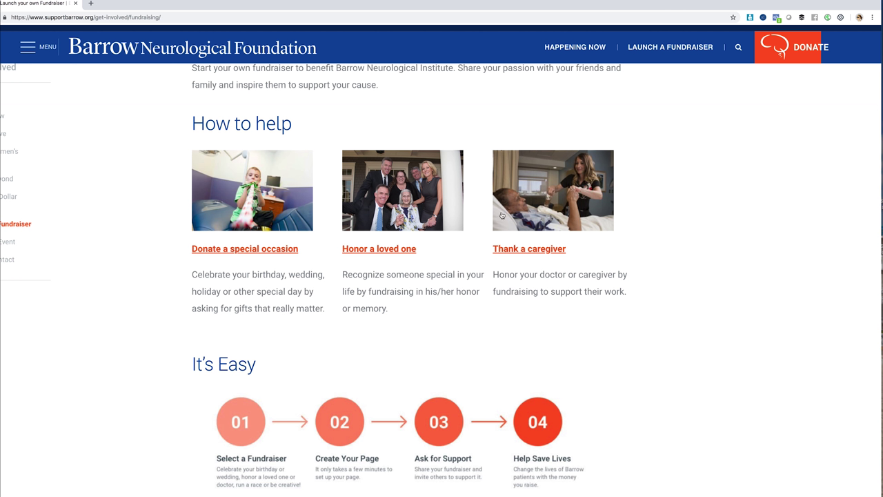
{"action": "scroll", "coordinate": [482, 248], "scroll_direction": "up", "scroll_amount": 1}
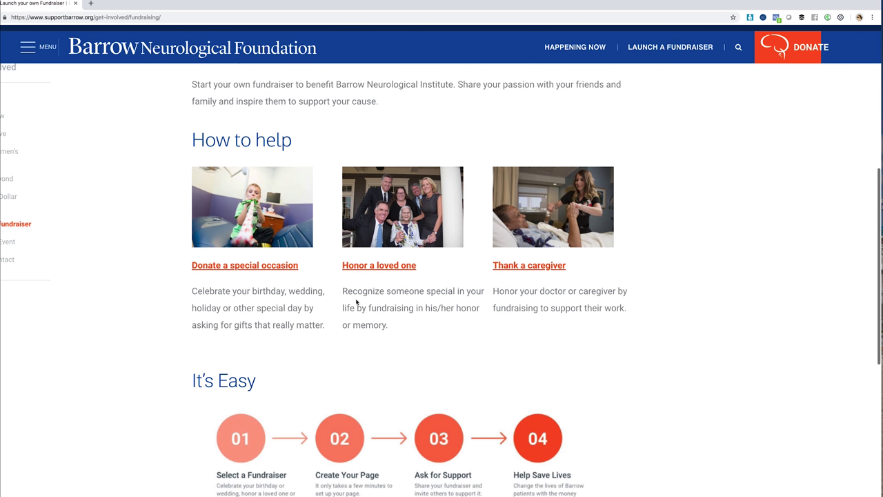
{"action": "left_click", "coordinate": [367, 263]}
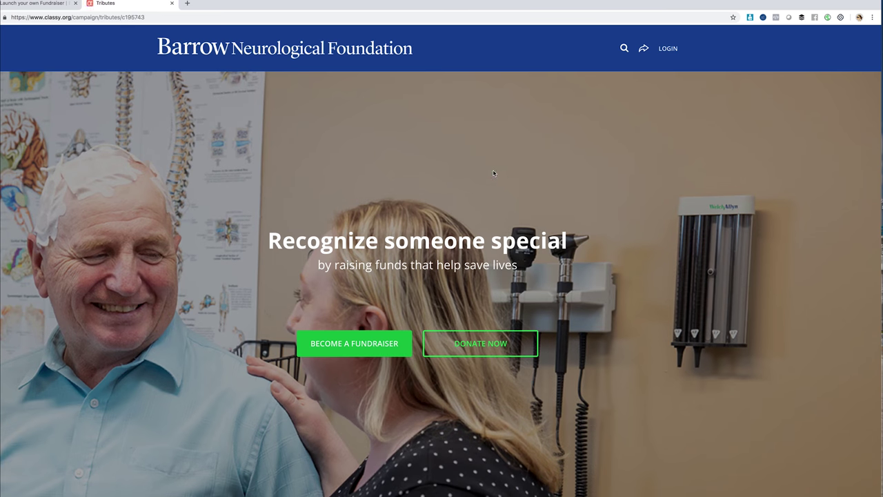
Browse the Recognize someone special Tributes campaign page on Classy.
{"action": "scroll", "coordinate": [493, 173], "scroll_direction": "down", "scroll_amount": 3}
{"action": "scroll", "coordinate": [427, 241], "scroll_direction": "up", "scroll_amount": 3}
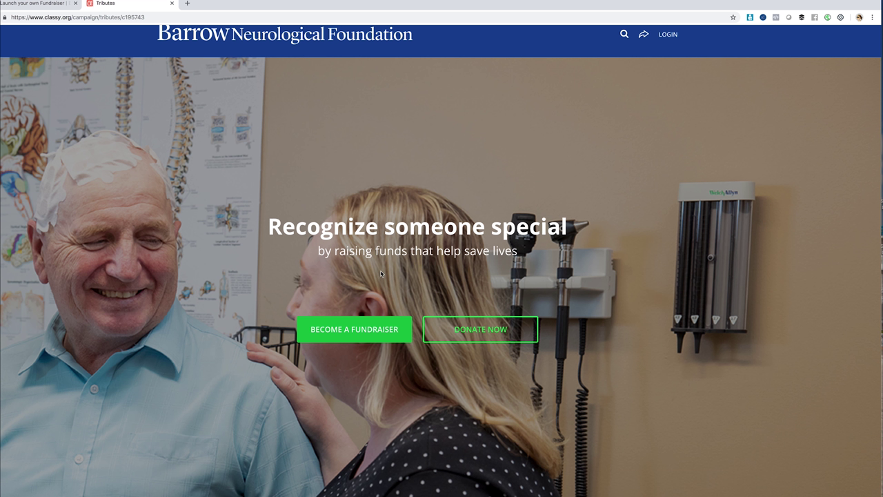
{"action": "scroll", "coordinate": [462, 350], "scroll_direction": "down", "scroll_amount": 1}
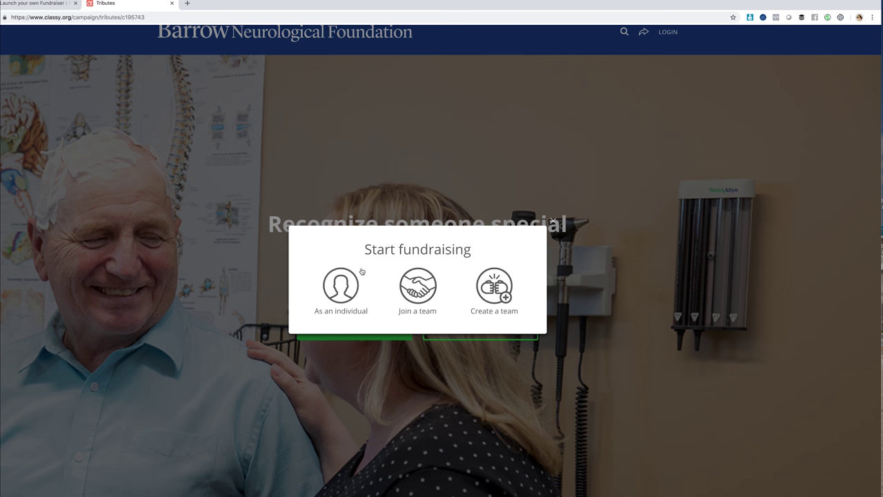
Start fundraising as an individual by logging in with the linked Facebook account.
{"action": "left_click", "coordinate": [342, 289]}
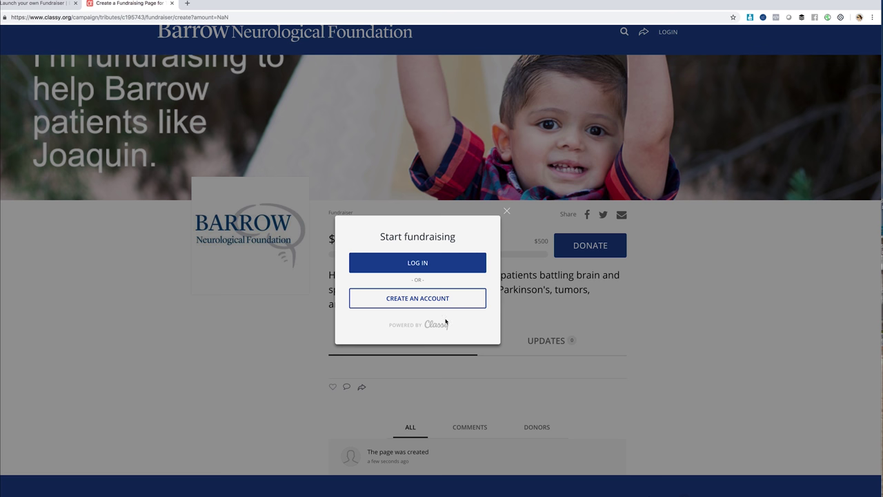
{"action": "left_click", "coordinate": [426, 267]}
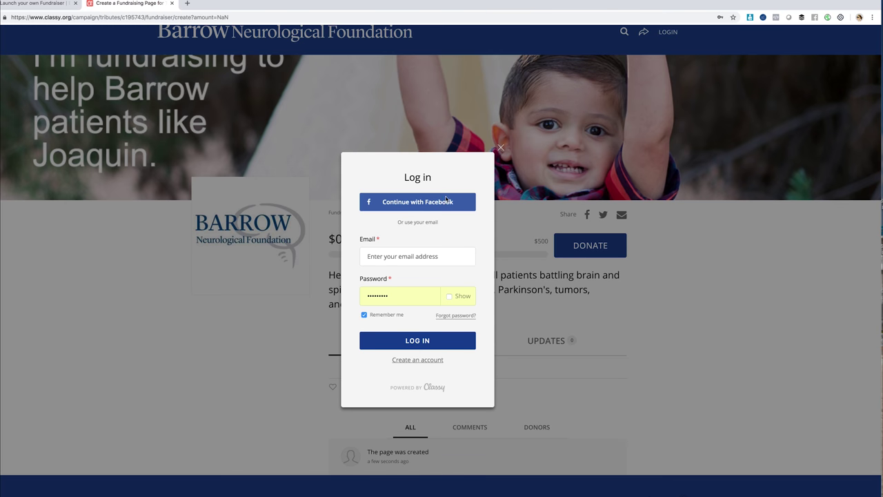
{"action": "left_click", "coordinate": [440, 205]}
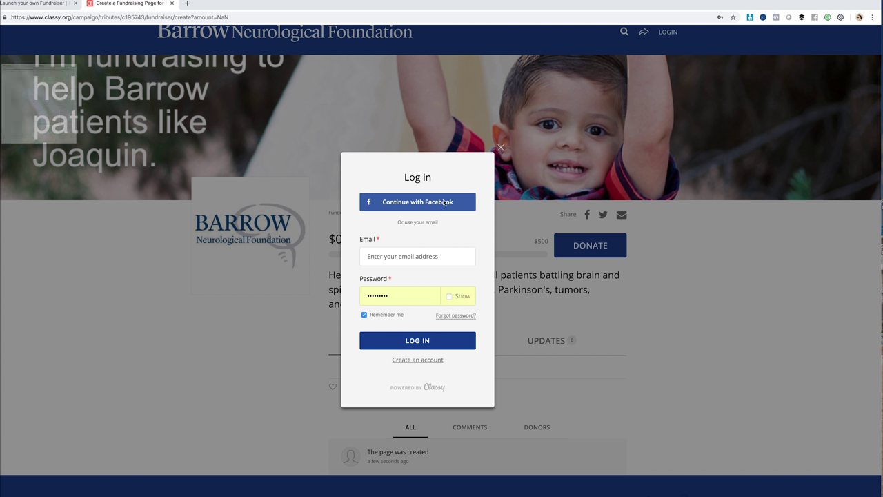
{"action": "key", "text": "Return"}
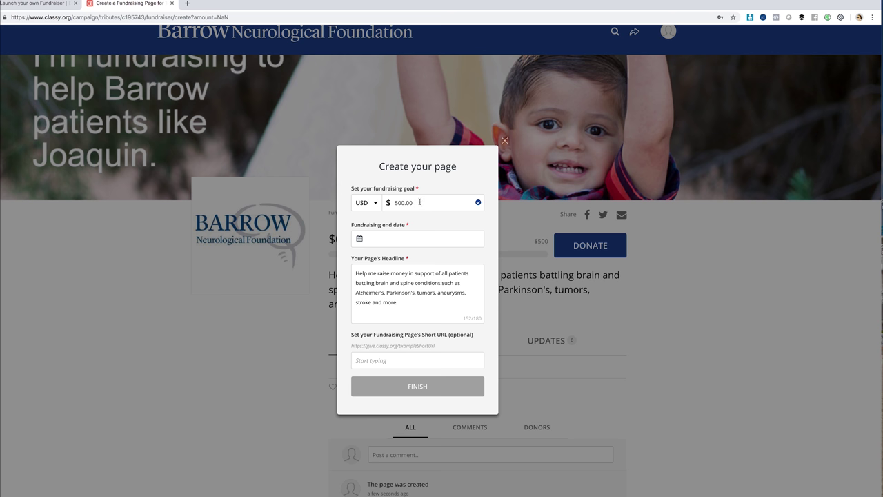
{"action": "left_click", "coordinate": [410, 240]}
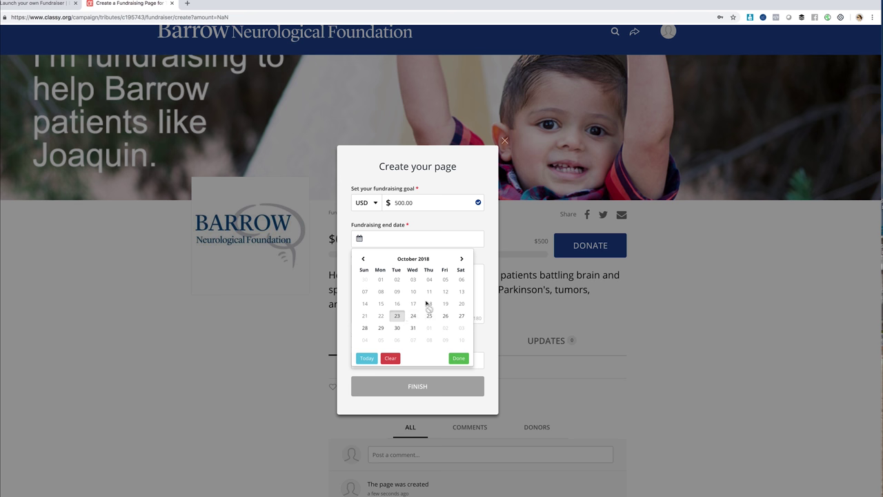
Pick November 16, 2018 as the end date and delete the prefilled headline text.
{"action": "left_click", "coordinate": [460, 259]}
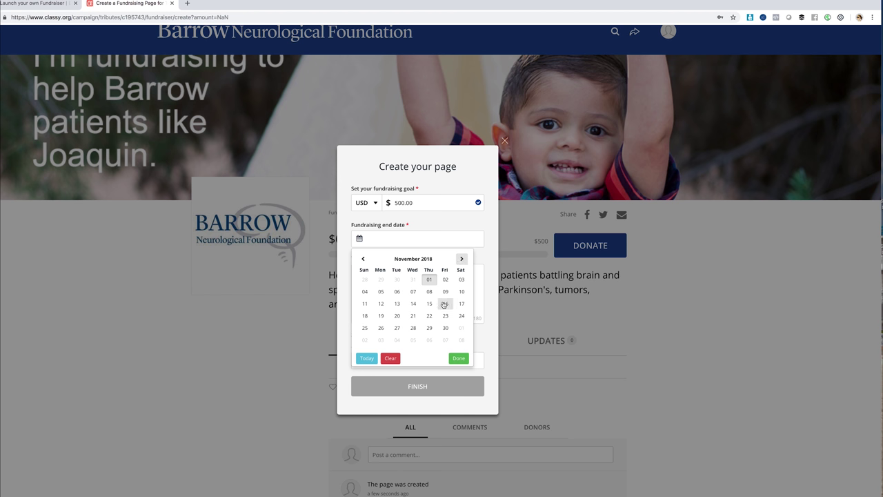
{"action": "left_click", "coordinate": [444, 305]}
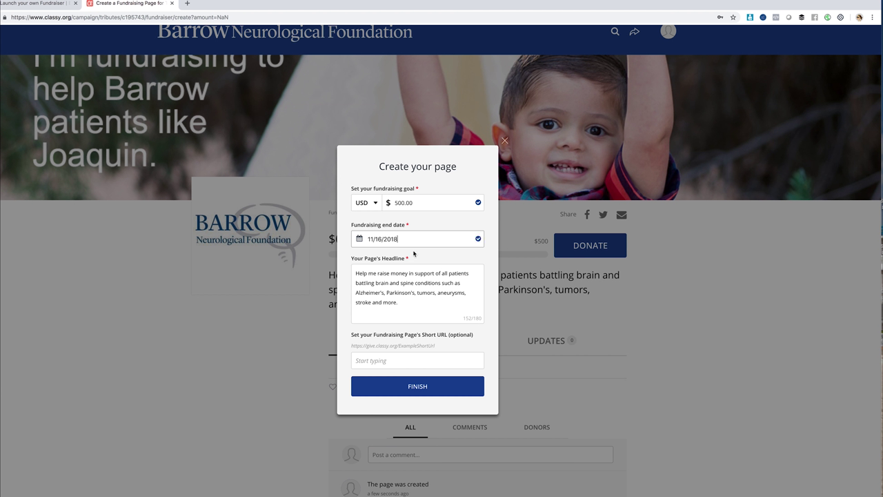
{"action": "left_click", "coordinate": [413, 311]}
{"action": "key", "text": "super+a"}
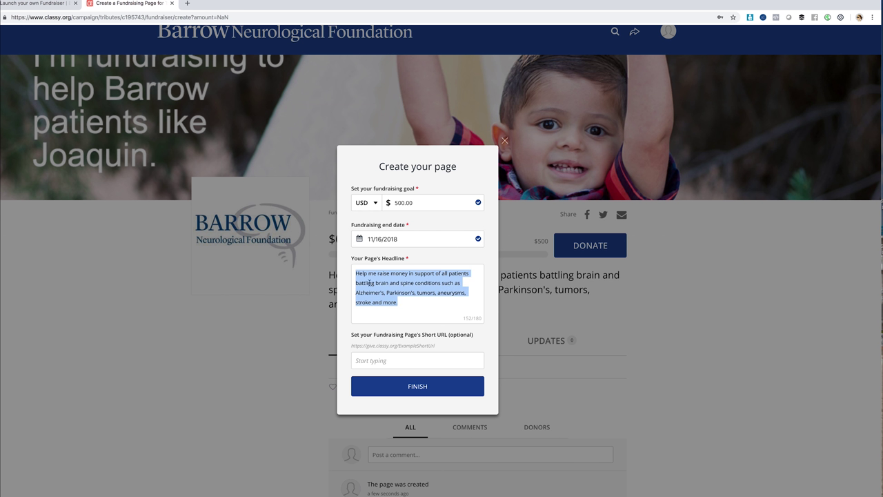
{"action": "left_click", "coordinate": [429, 305]}
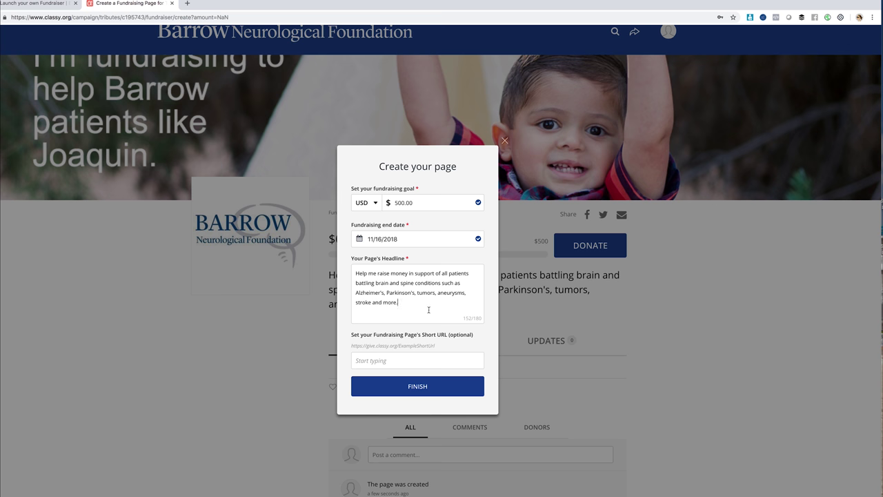
{"action": "left_click_drag", "start_coordinate": [421, 308], "coordinate": [353, 276]}
{"action": "key", "text": "BackSpace"}
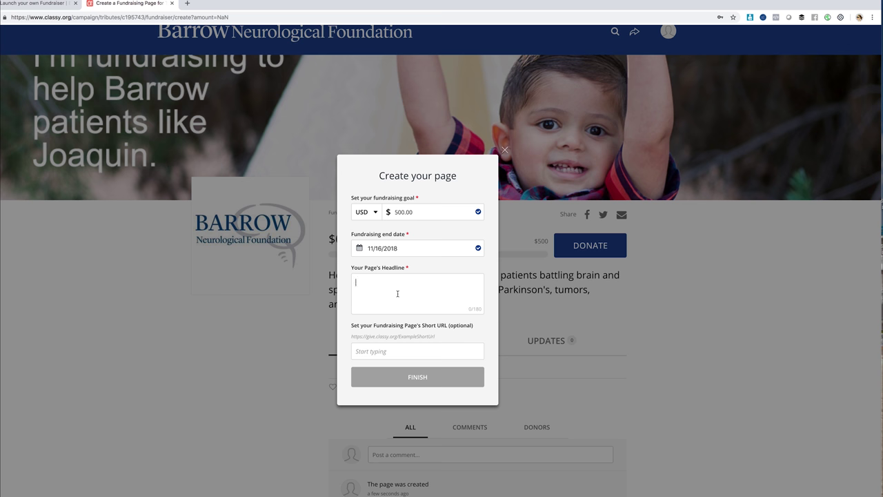
Type the headline 'Help Me Raise $500 For Barrow's AVM Program In Honor Of My Dad!' with the aneurysm note.
{"action": "type", "text": "Help Me Raise"}
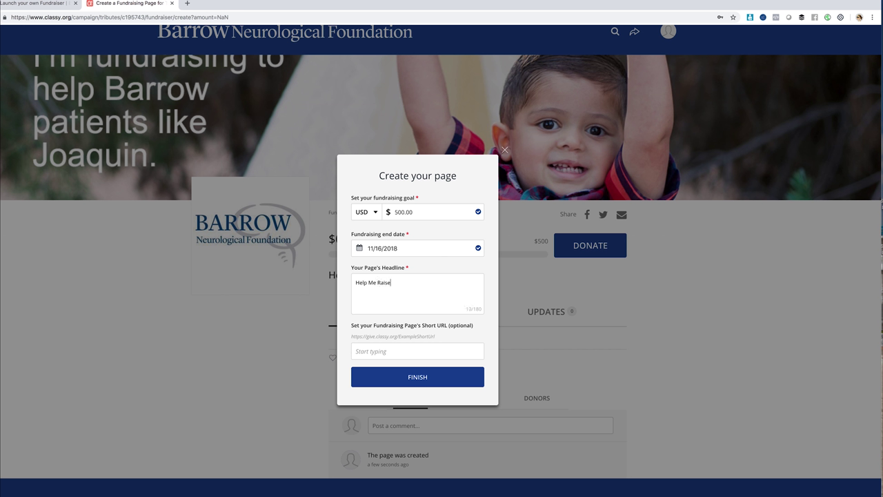
{"action": "type", "text": " $500 For B"}
{"action": "key", "text": "BackSpace"}
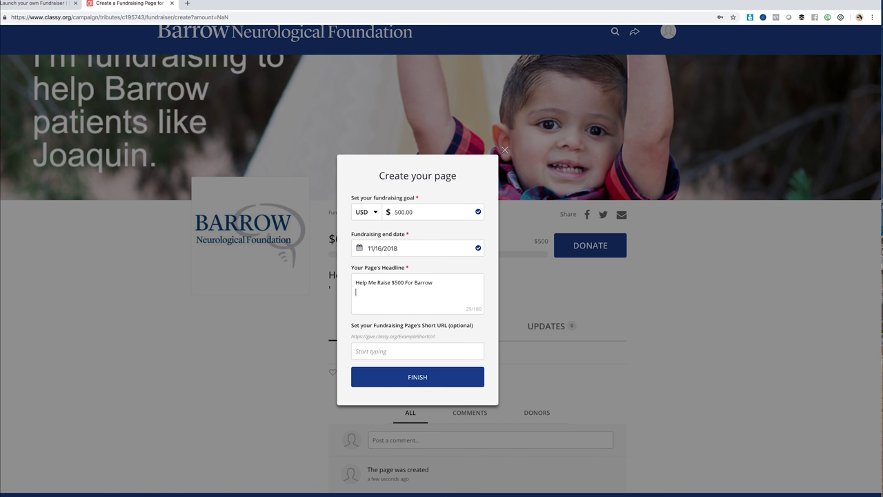
{"action": "type", "text": "'s AVM "}
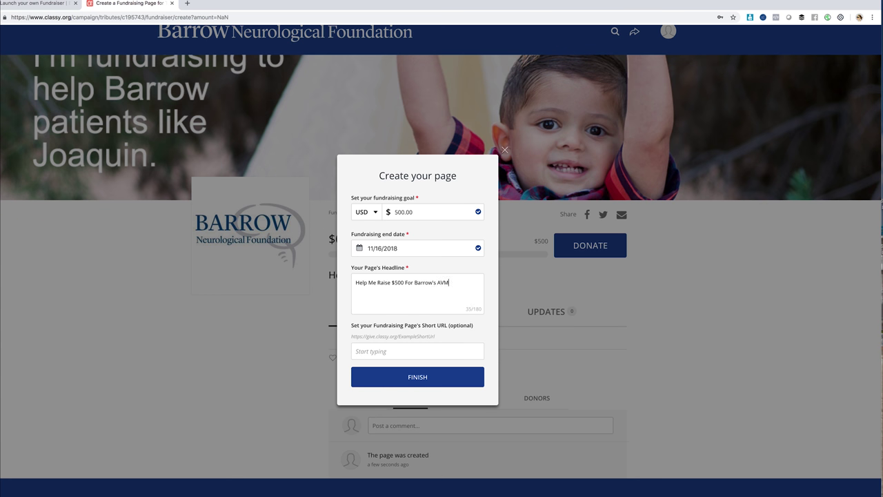
{"action": "type", "text": "Orig"}
{"action": "key", "text": "BackSpace"}
{"action": "key", "text": "BackSpace"}
{"action": "key", "text": "BackSpace"}
{"action": "type", "text": "rogram In Honor Of My Dad"}
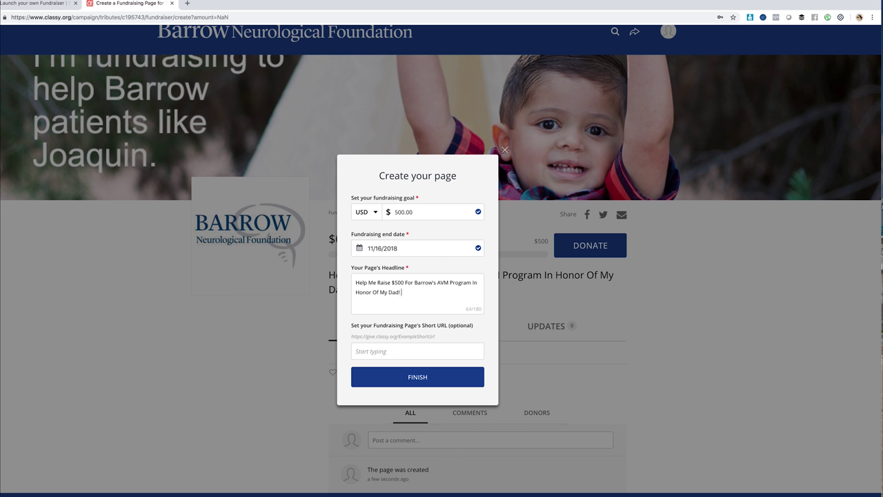
{"action": "type", "text": "! My Dad had an aneurysm 3 years ago"}
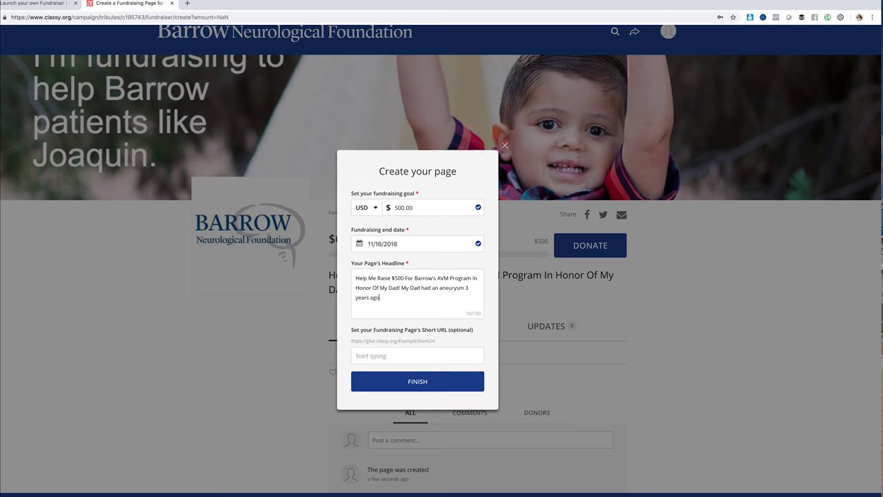
{"action": "type", "text": " and is still recovering"}
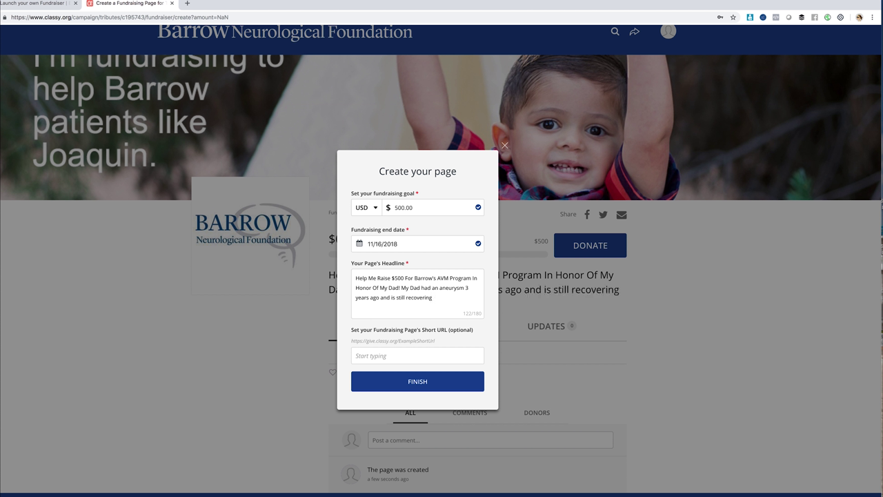
{"action": "type", "text": ".  I wish there was a"}
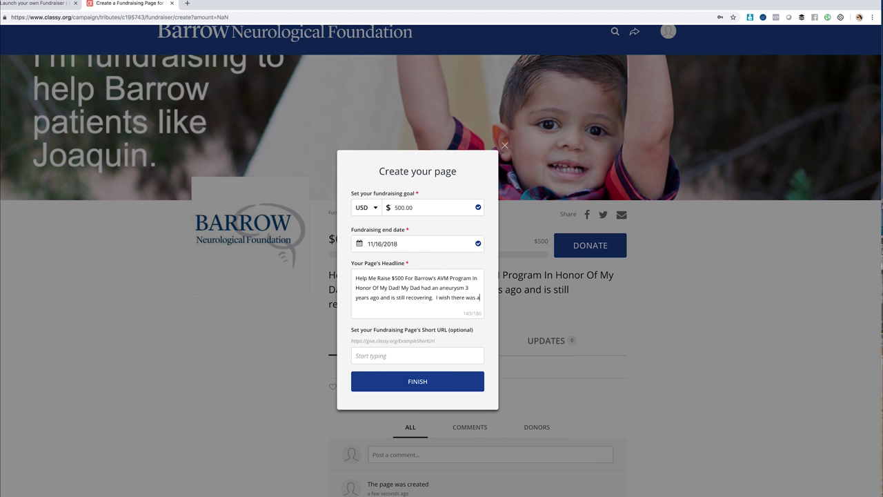
{"action": "type", "text": " Barrow near him!"}
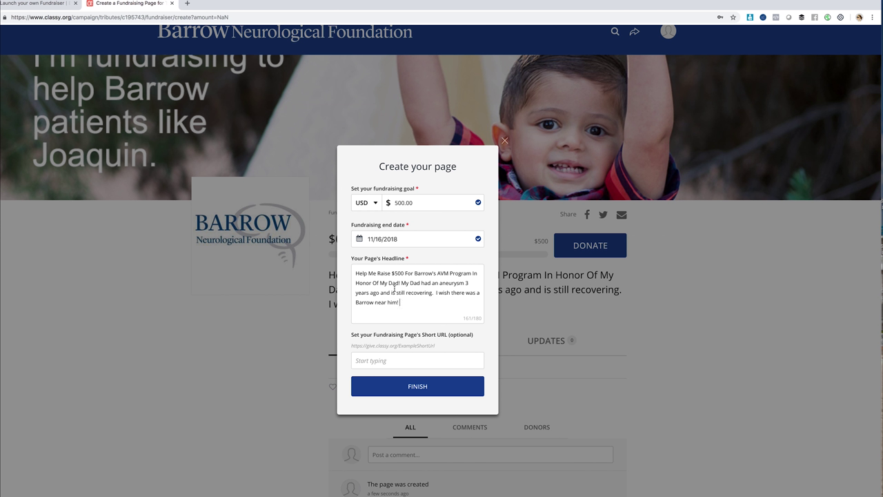
Fill the short page URL from the autofill suggestion and submit the page details.
{"action": "left_click", "coordinate": [398, 363]}
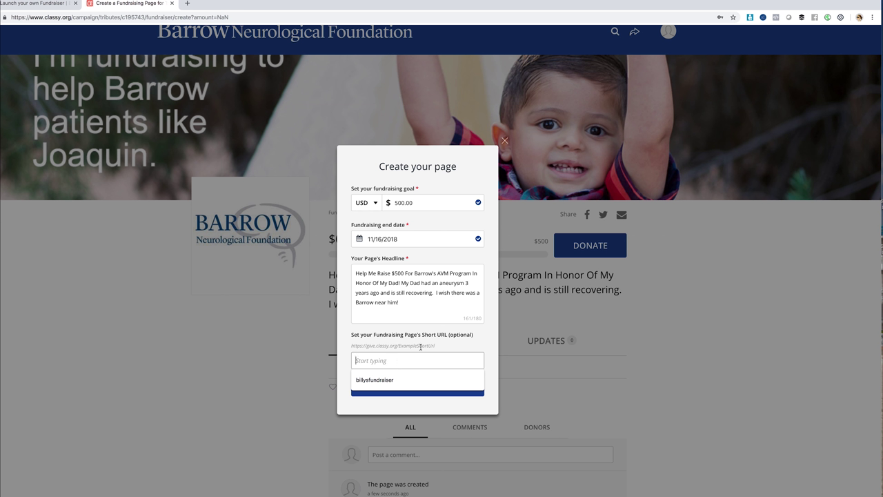
{"action": "left_click", "coordinate": [386, 380]}
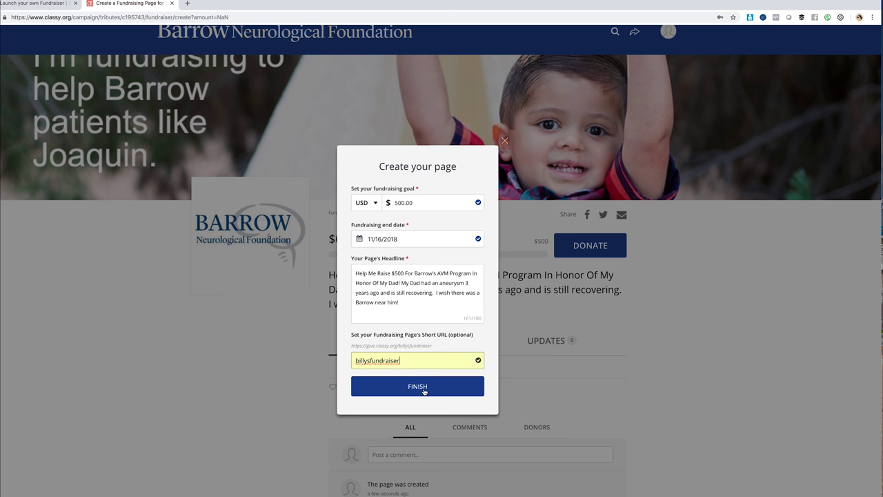
{"action": "left_click", "coordinate": [424, 389]}
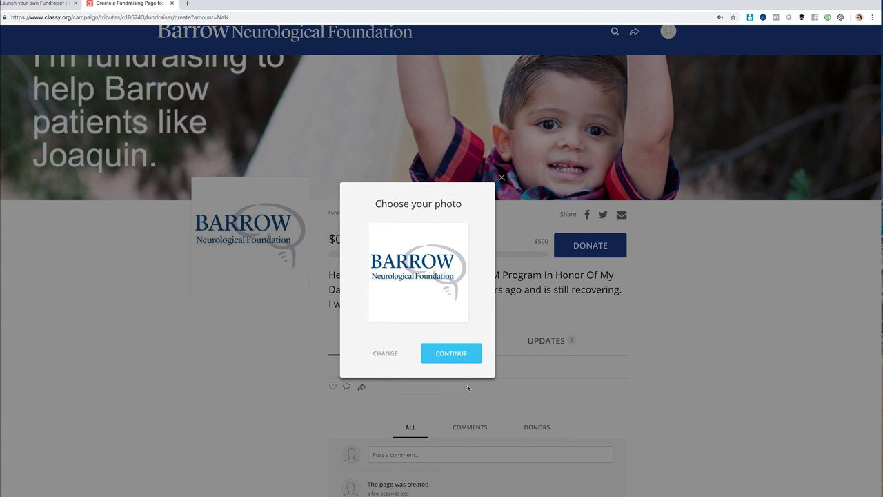
Upload the selfie screenshot from the device, zoom it out slightly, and save it as the photo.
{"action": "left_click", "coordinate": [381, 354]}
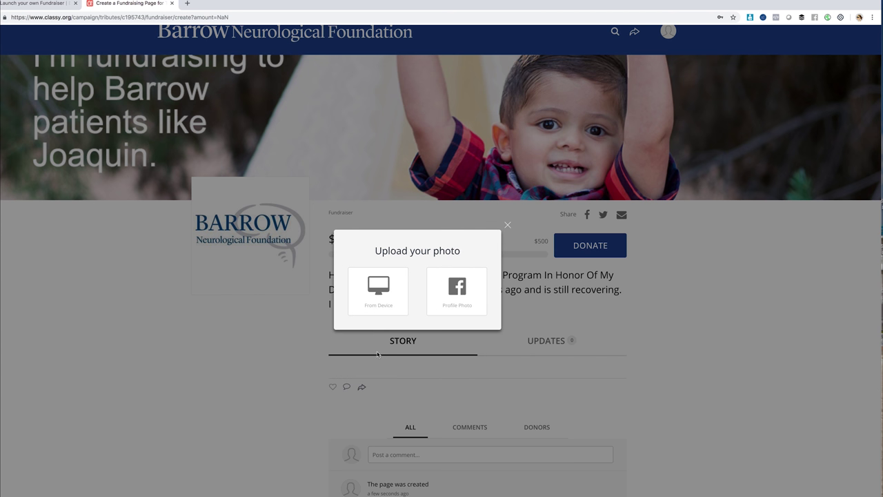
{"action": "left_click", "coordinate": [372, 292]}
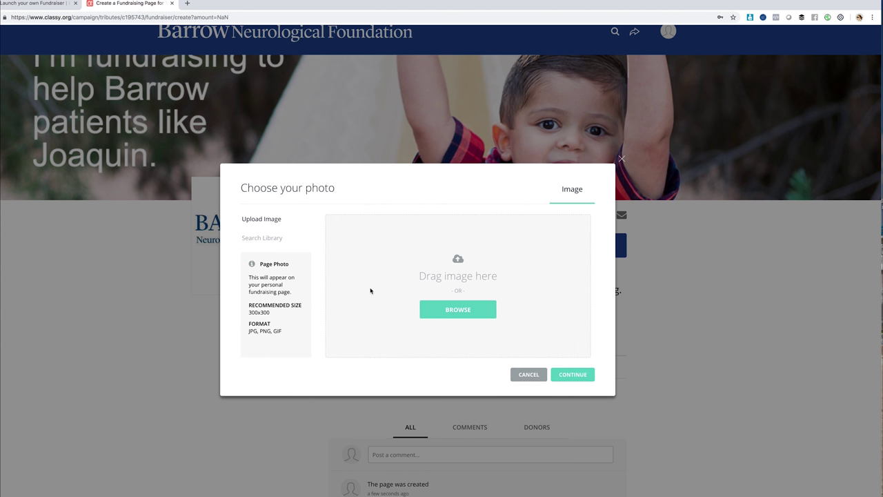
{"action": "left_click_drag", "start_coordinate": [400, 4], "coordinate": [399, 291]}
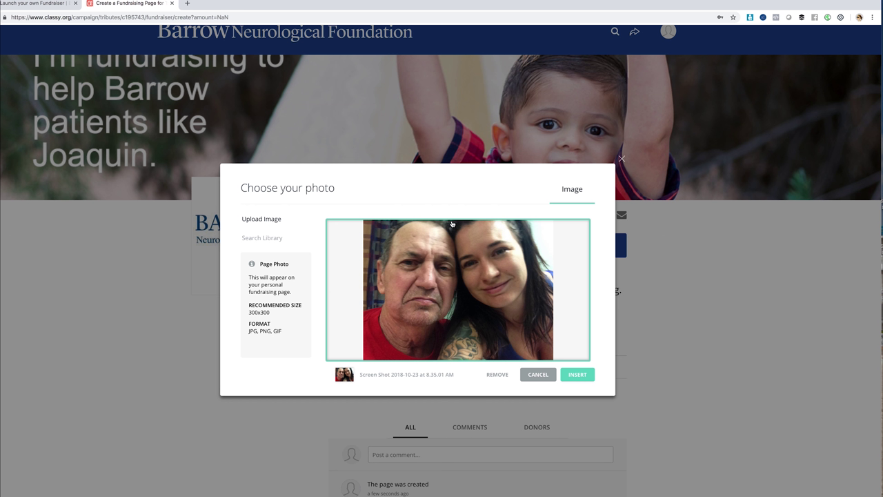
{"action": "left_click", "coordinate": [577, 375]}
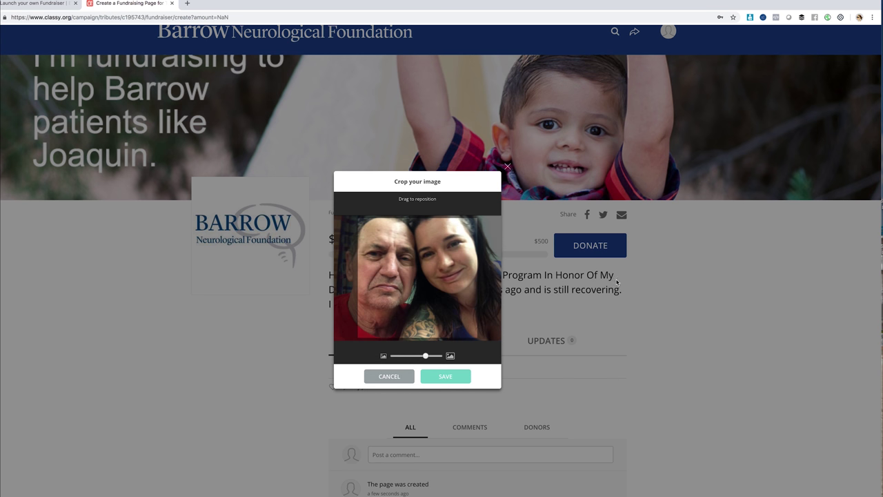
{"action": "left_click_drag", "start_coordinate": [426, 356], "coordinate": [425, 357]}
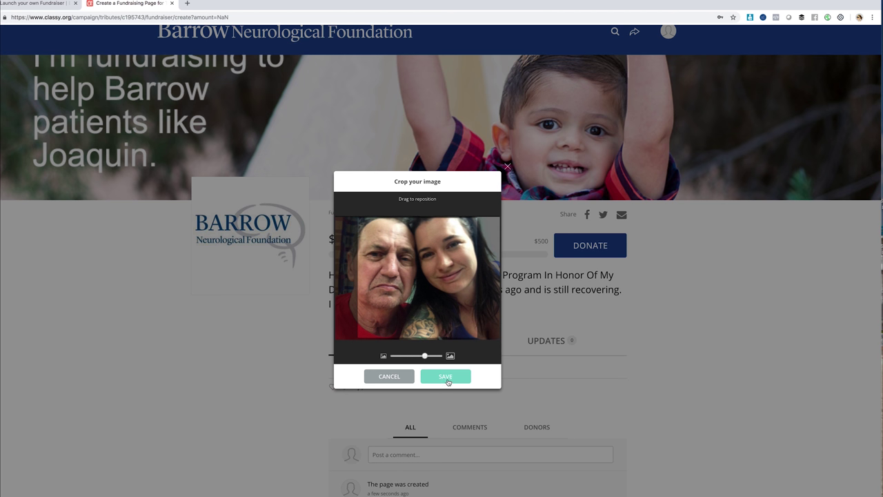
{"action": "left_click", "coordinate": [446, 378]}
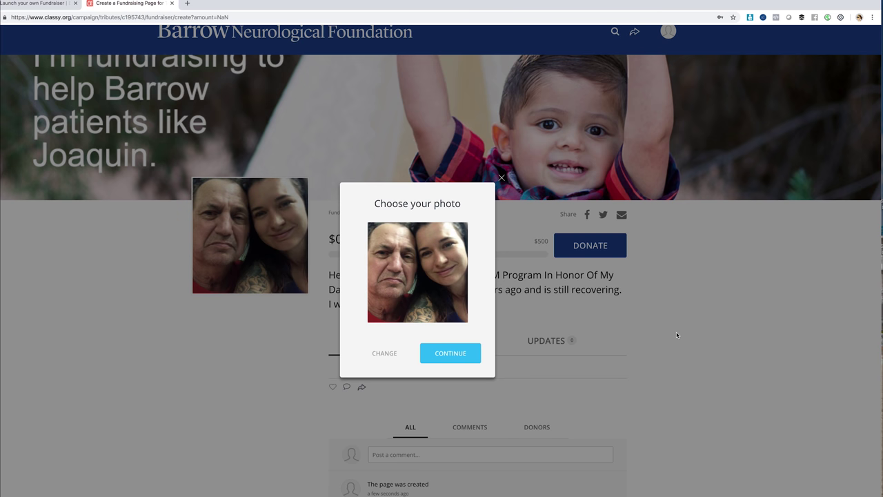
{"action": "left_click", "coordinate": [453, 363]}
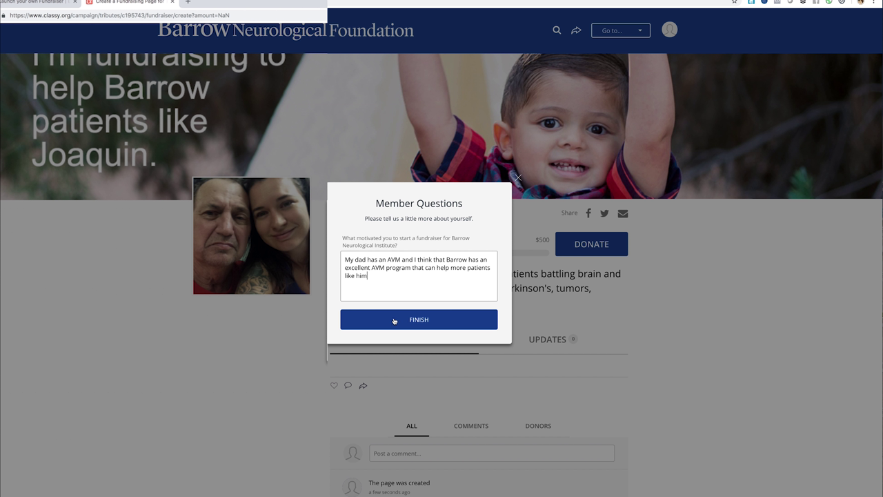
Submit the AVM program motivation answer to create the page and dismiss the page-ready message.
{"action": "left_click", "coordinate": [394, 319]}
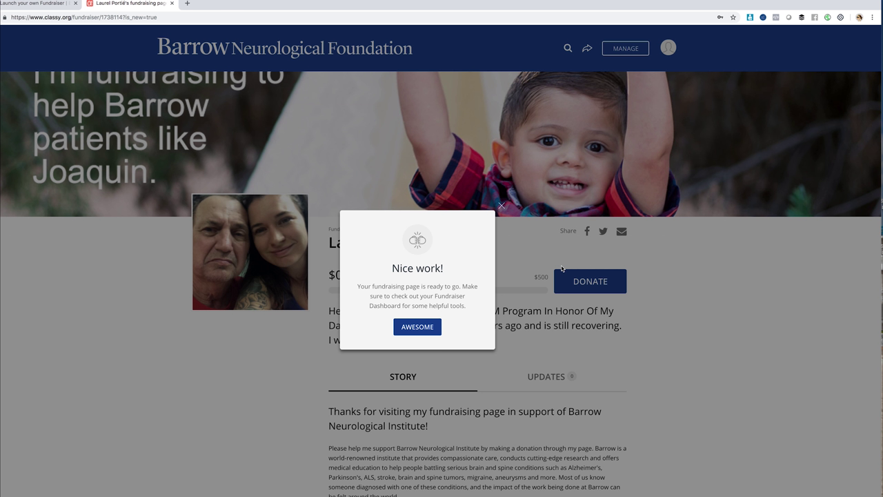
{"action": "left_click", "coordinate": [416, 327]}
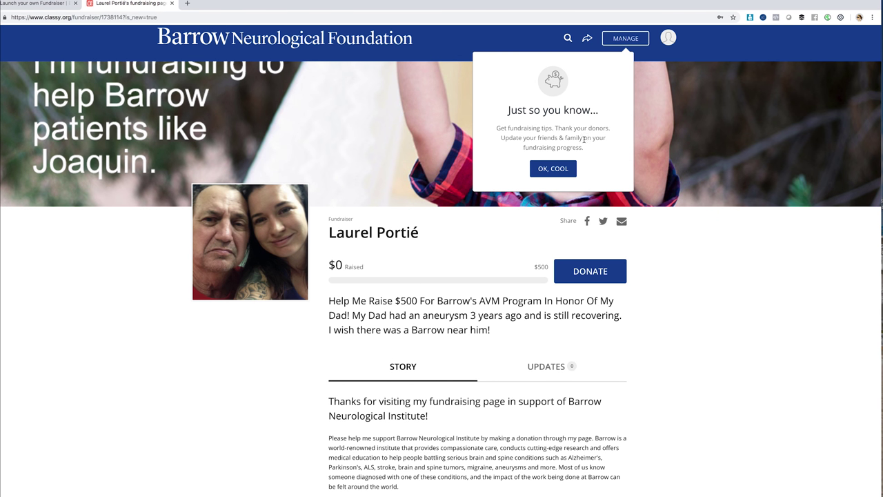
Dismiss the fundraising tips notice and scroll through the live page's story, photos and comments.
{"action": "left_click", "coordinate": [562, 171]}
{"action": "scroll", "coordinate": [762, 282], "scroll_direction": "down", "scroll_amount": 1}
{"action": "scroll", "coordinate": [762, 281], "scroll_direction": "down", "scroll_amount": 3}
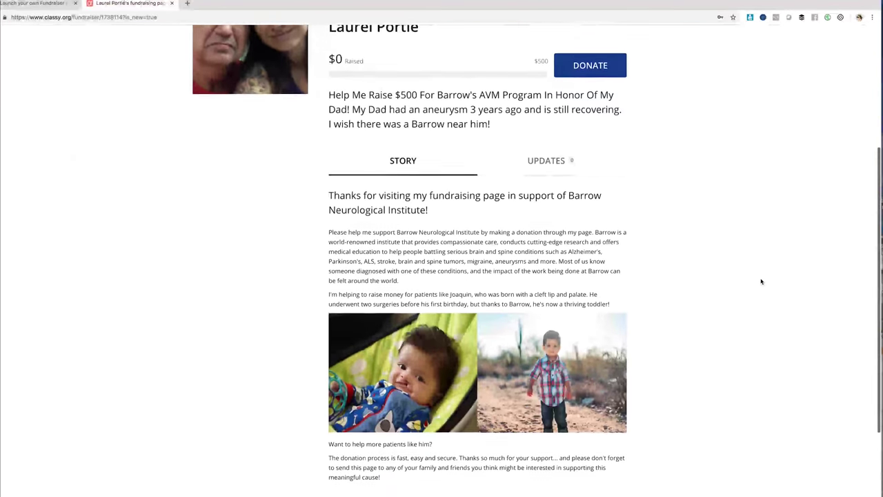
{"action": "scroll", "coordinate": [762, 281], "scroll_direction": "up", "scroll_amount": 5}
{"action": "scroll", "coordinate": [762, 281], "scroll_direction": "down", "scroll_amount": 5}
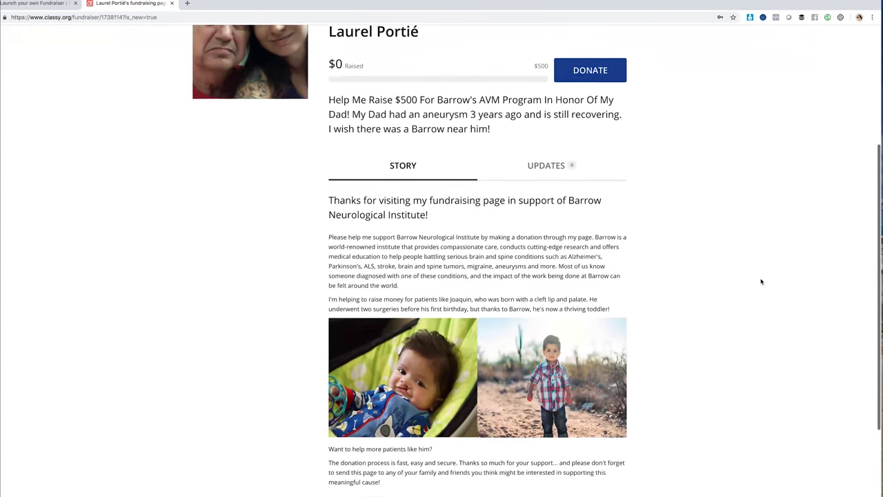
{"action": "scroll", "coordinate": [760, 279], "scroll_direction": "up", "scroll_amount": 5}
{"action": "scroll", "coordinate": [745, 283], "scroll_direction": "down", "scroll_amount": 2}
{"action": "scroll", "coordinate": [725, 298], "scroll_direction": "down", "scroll_amount": 1}
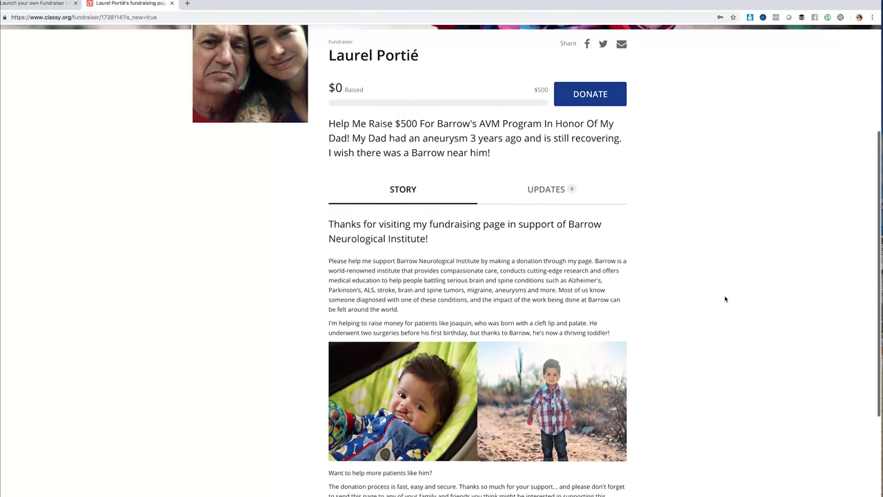
{"action": "scroll", "coordinate": [725, 299], "scroll_direction": "down", "scroll_amount": 3}
{"action": "scroll", "coordinate": [450, 220], "scroll_direction": "up", "scroll_amount": 1}
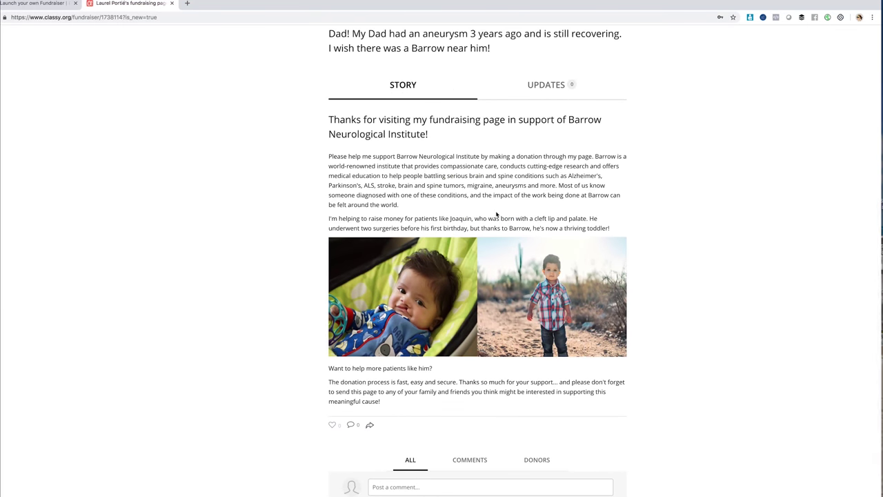
{"action": "scroll", "coordinate": [417, 238], "scroll_direction": "up", "scroll_amount": 1}
{"action": "scroll", "coordinate": [380, 233], "scroll_direction": "up", "scroll_amount": 5}
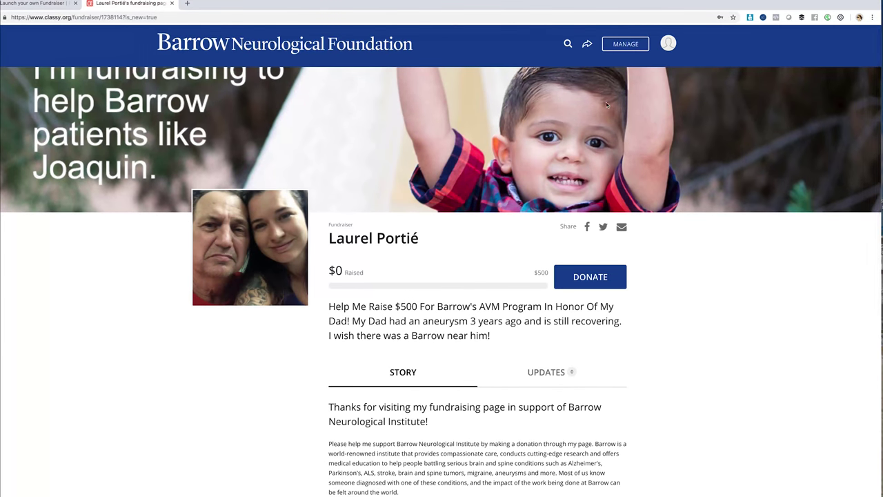
In the dashboard story editor, retitle the story 'Help Me Raise $500 For Barrow's AVM Program In Honor Of My Dad.'.
{"action": "left_click", "coordinate": [626, 46]}
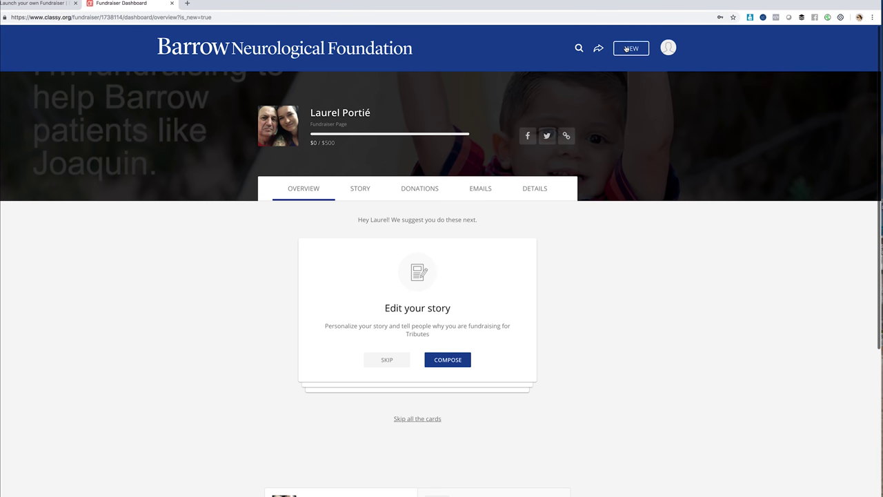
{"action": "left_click", "coordinate": [442, 360]}
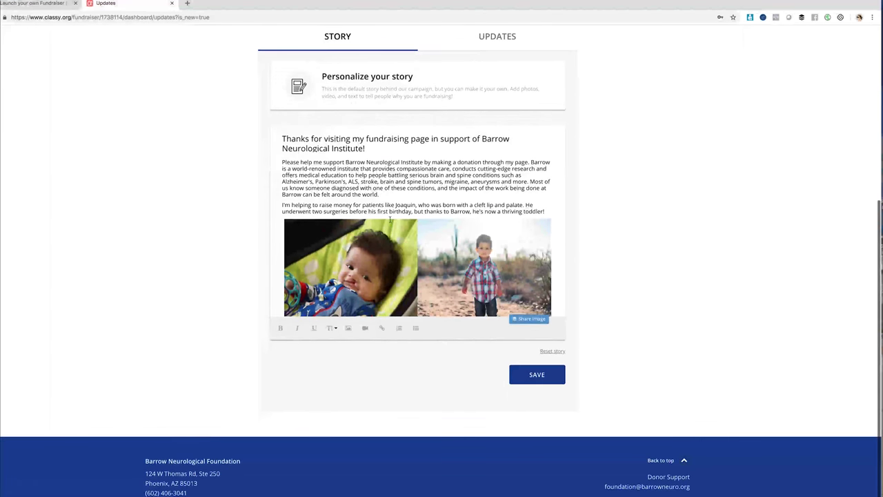
{"action": "left_click_drag", "start_coordinate": [367, 147], "coordinate": [282, 138]}
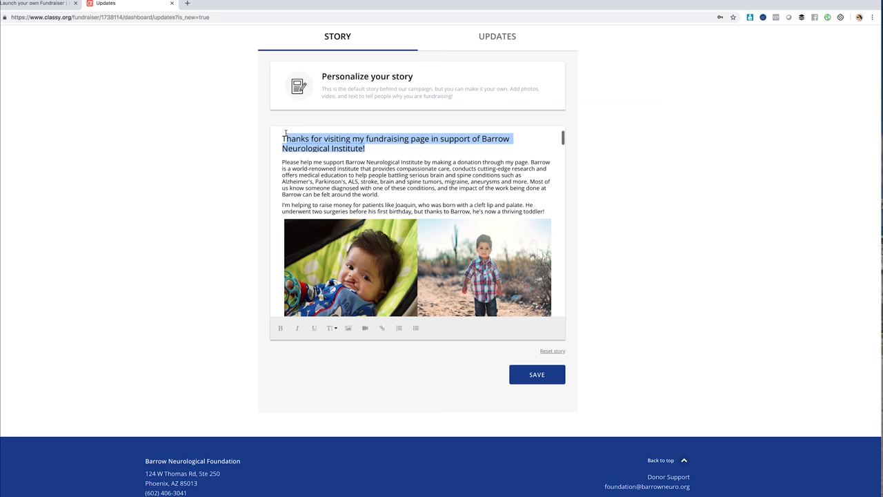
{"action": "type", "text": "T"}
{"action": "key", "text": "BackSpace"}
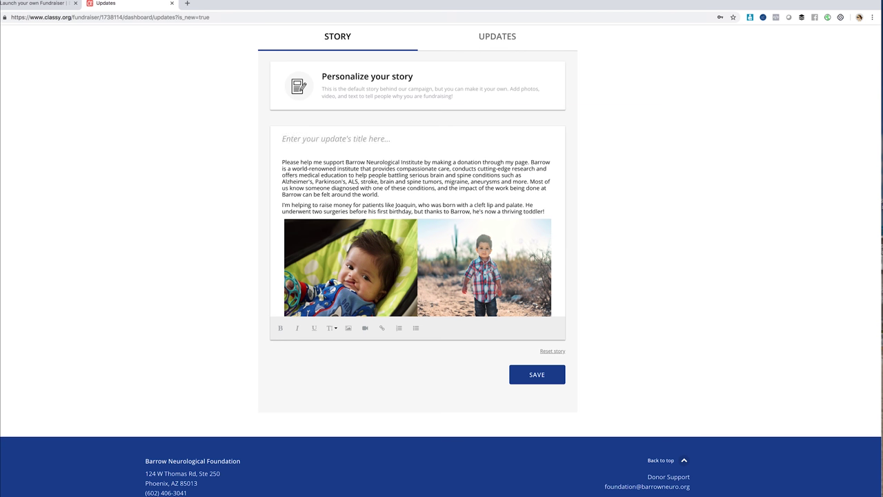
{"action": "type", "text": "Help Me Raise $5"}
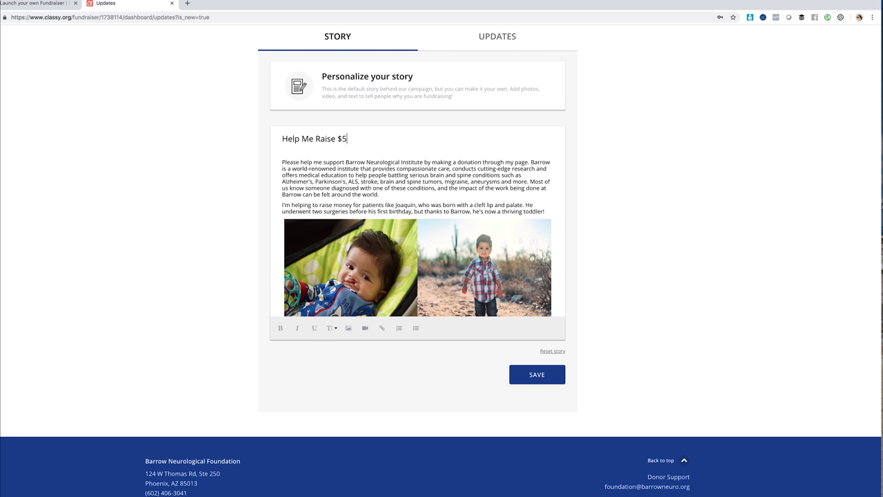
{"action": "type", "text": "00 For Barrow's AVM Program In Honor Of My Dad."}
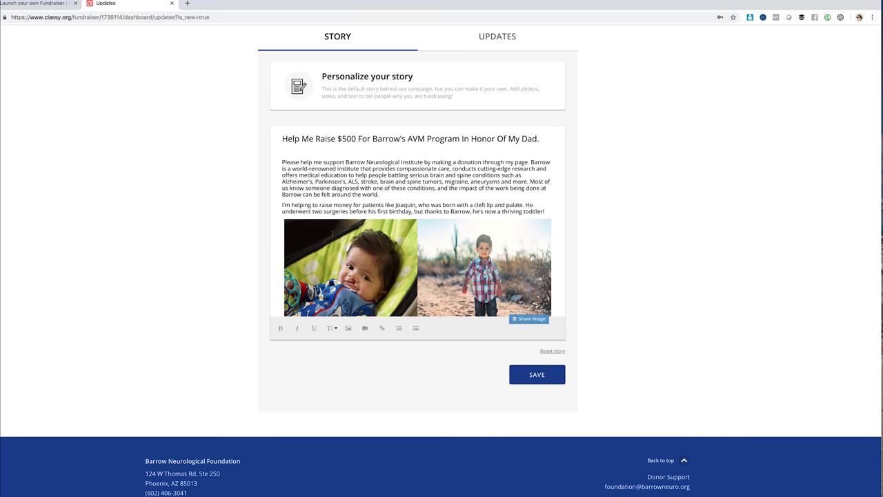
Remove the default two-photo image and the old story text.
{"action": "left_click", "coordinate": [333, 232]}
{"action": "key", "text": "Delete"}
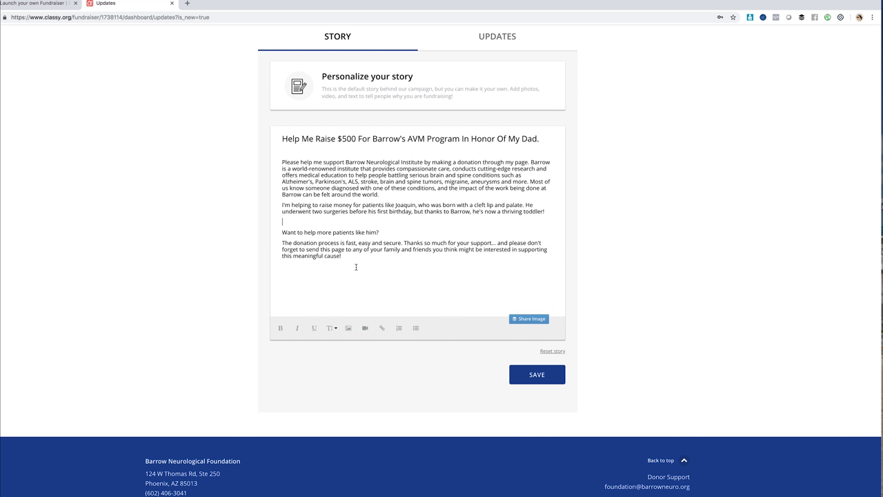
{"action": "left_click_drag", "start_coordinate": [356, 266], "coordinate": [282, 160]}
{"action": "key", "text": "BackSpace"}
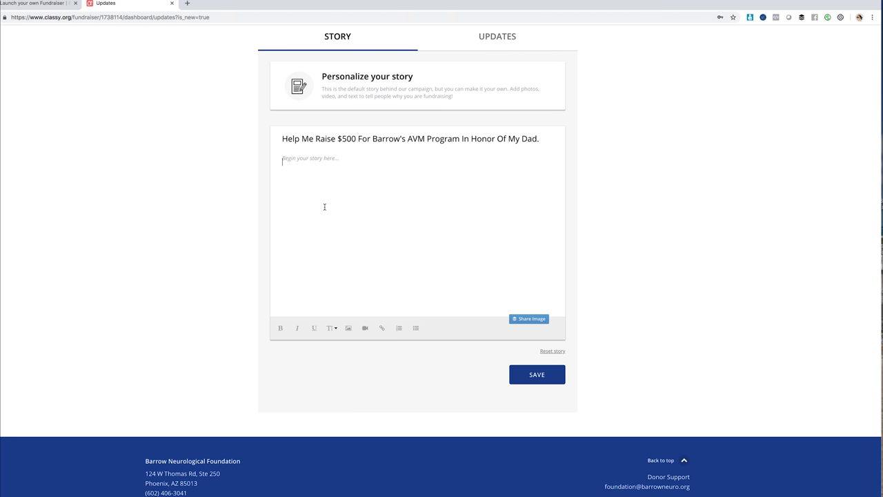
{"action": "scroll", "coordinate": [494, 151], "scroll_direction": "up", "scroll_amount": 5}
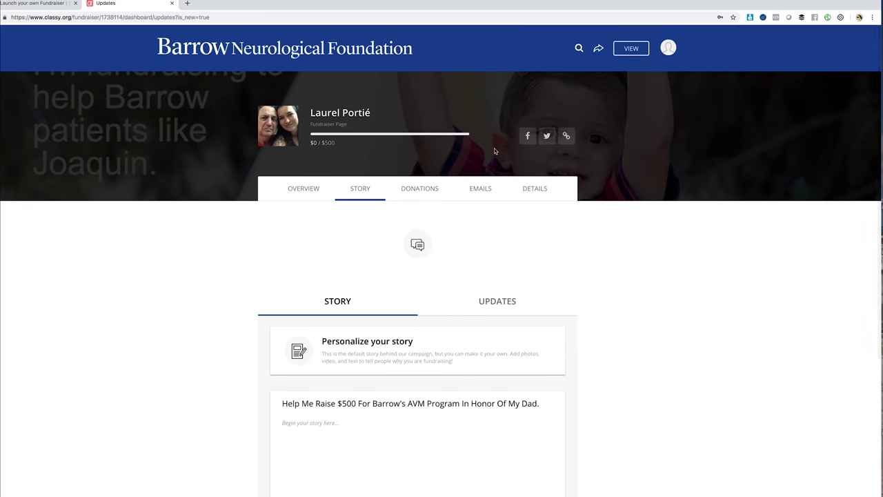
{"action": "scroll", "coordinate": [448, 138], "scroll_direction": "down", "scroll_amount": 5}
{"action": "scroll", "coordinate": [374, 198], "scroll_direction": "up", "scroll_amount": 5}
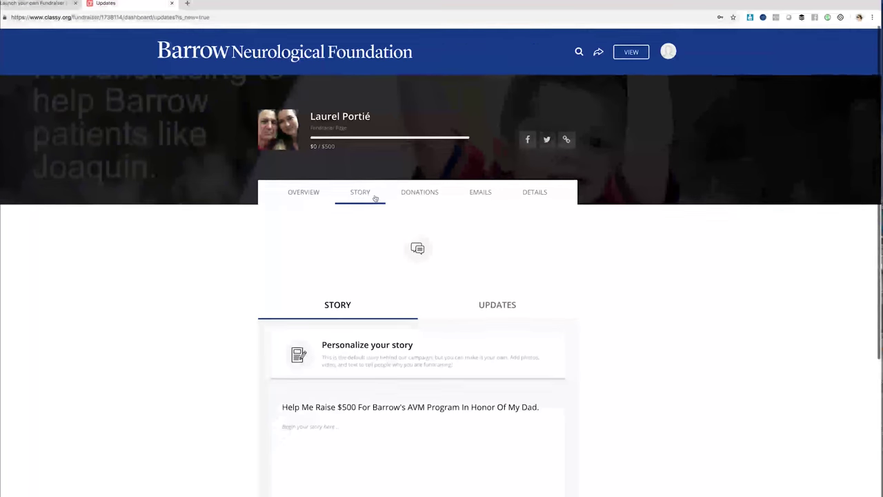
{"action": "scroll", "coordinate": [407, 203], "scroll_direction": "down", "scroll_amount": 2}
Write the story opening 'My Dad has had an AVM my entire life.' and paste the remaining paragraphs.
{"action": "left_click", "coordinate": [403, 336]}
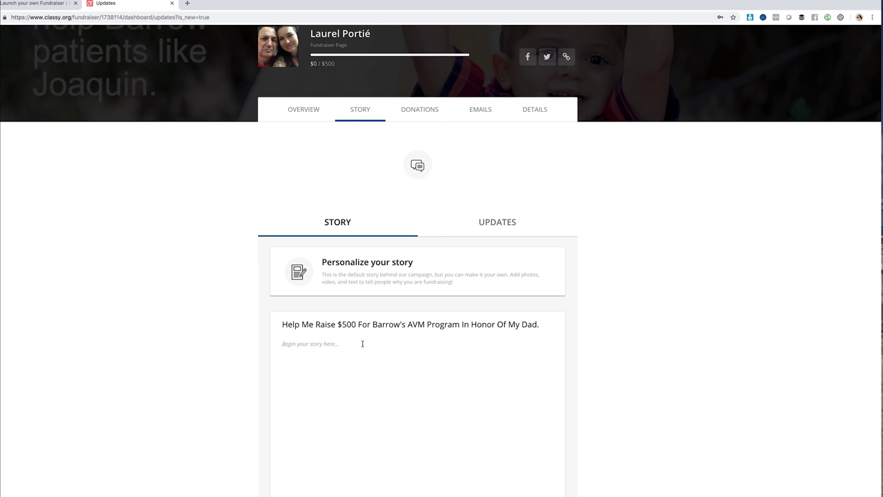
{"action": "type", "text": "My Dad has had an AVM my entire li"}
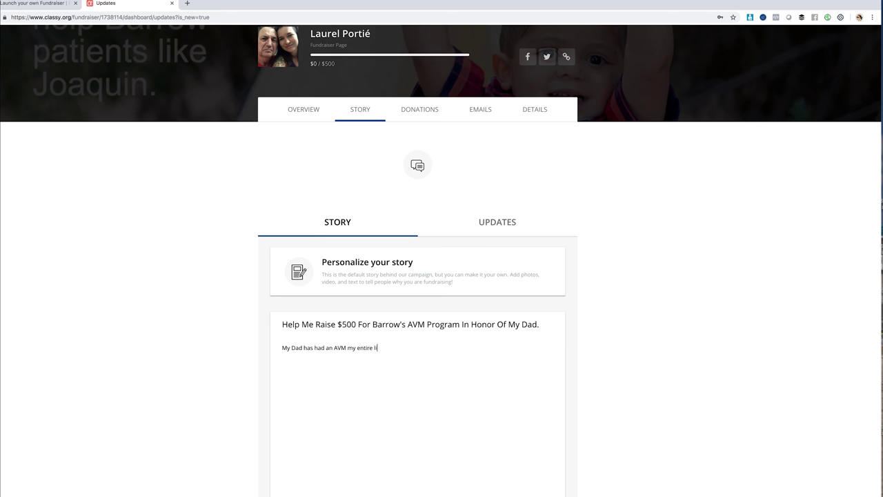
{"action": "type", "text": "fe."}
{"action": "type", "text": "He first had an aneurysm when he was 18 years old and had the first lifesaving surgery for Aneurysm patients in the State of Louisiana.  3 years ago, he had his second aneurysm and wasn't so lucky.  Now he's living in a nursing home not able to care for himself.  I really wish that I had the means to take him to Barrow... But he can't make the trip.  In honor of him, I want to raise money for Barrow's amazing AVM program so that other patients who CAN get here, will be able to have the help that my father could have."}
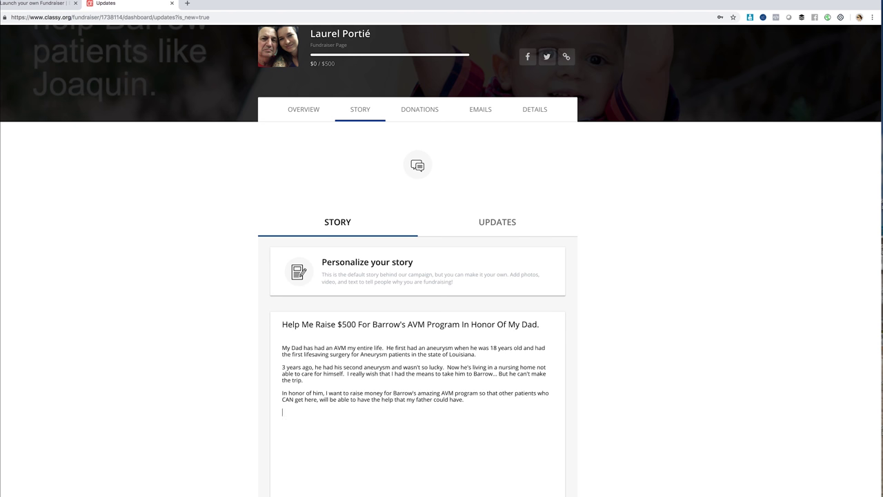
{"action": "scroll", "coordinate": [511, 316], "scroll_direction": "down", "scroll_amount": 3}
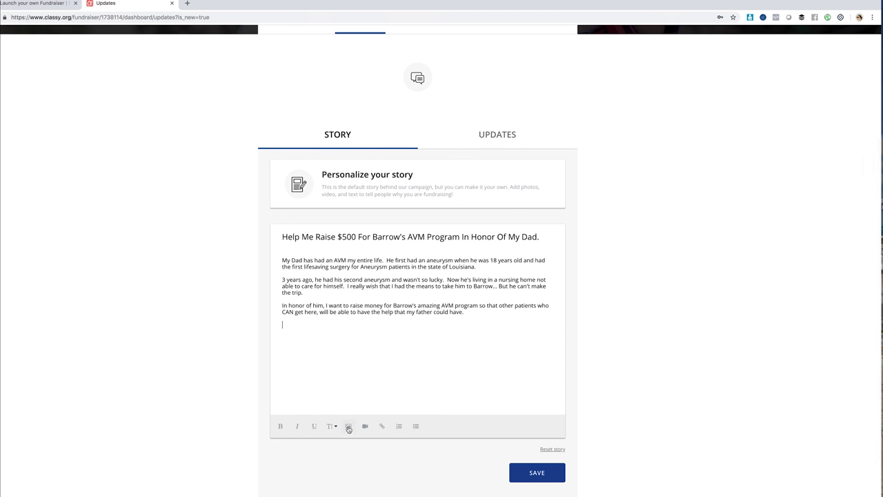
Insert the 9.08.42 AM Desktop screenshot photo into the story.
{"action": "left_click", "coordinate": [347, 426]}
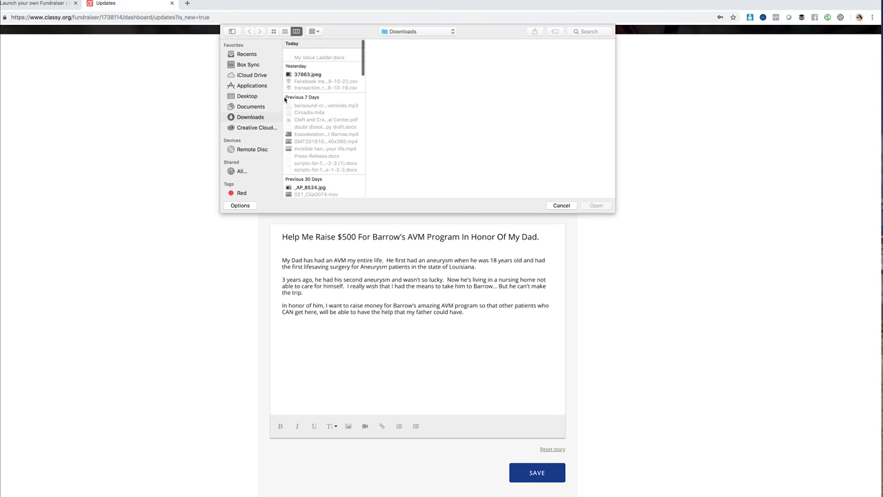
{"action": "left_click", "coordinate": [247, 97]}
{"action": "left_click", "coordinate": [309, 61]}
{"action": "left_click", "coordinate": [306, 68]}
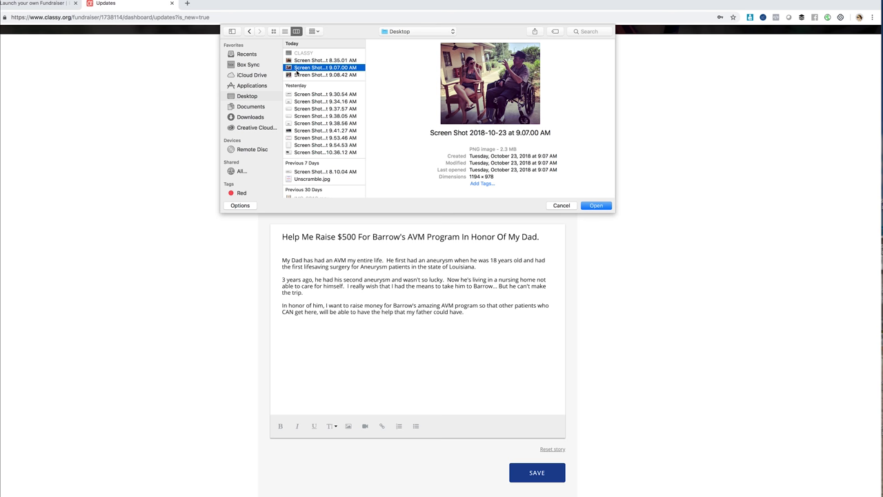
{"action": "left_click", "coordinate": [298, 75]}
{"action": "left_click", "coordinate": [595, 206]}
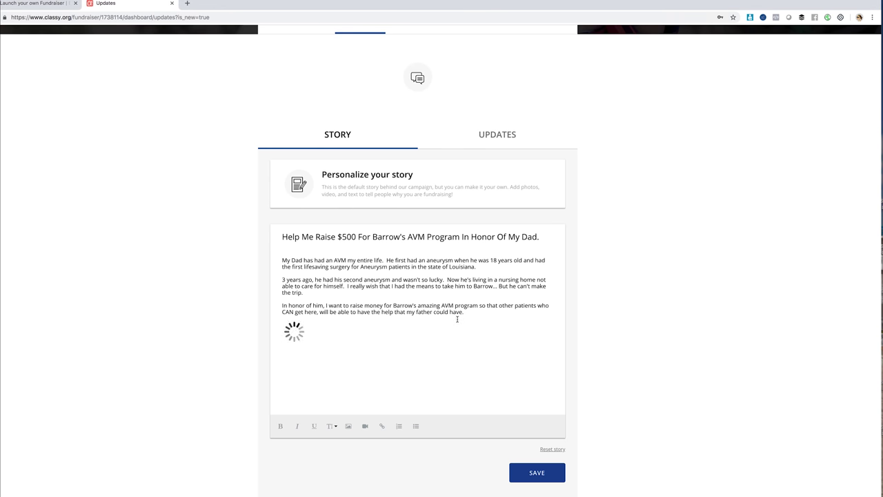
{"action": "scroll", "coordinate": [430, 308], "scroll_direction": "down", "scroll_amount": 5}
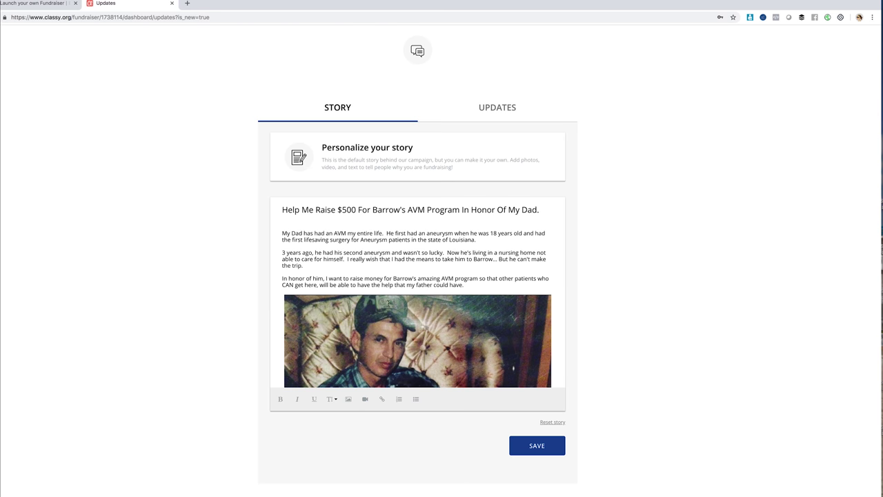
{"action": "scroll", "coordinate": [388, 301], "scroll_direction": "down", "scroll_amount": 5}
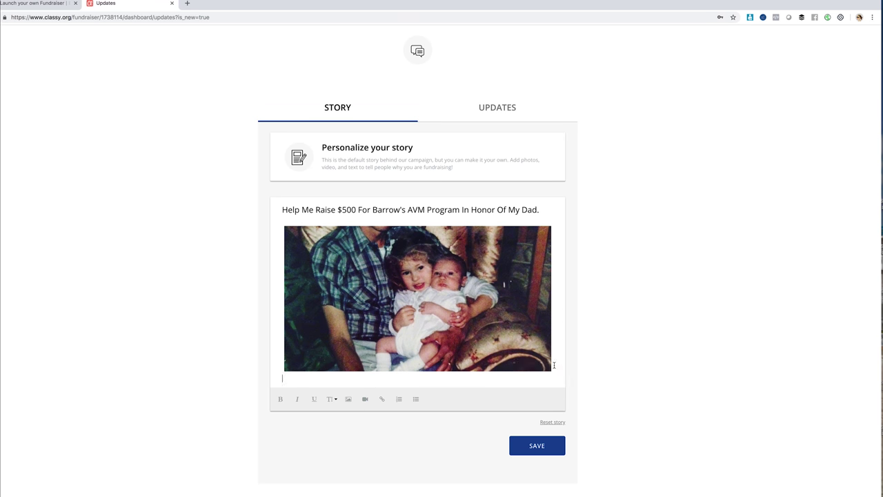
Drag a second family photo into the editor below the first.
{"action": "left_click_drag", "start_coordinate": [881, 363], "coordinate": [435, 384]}
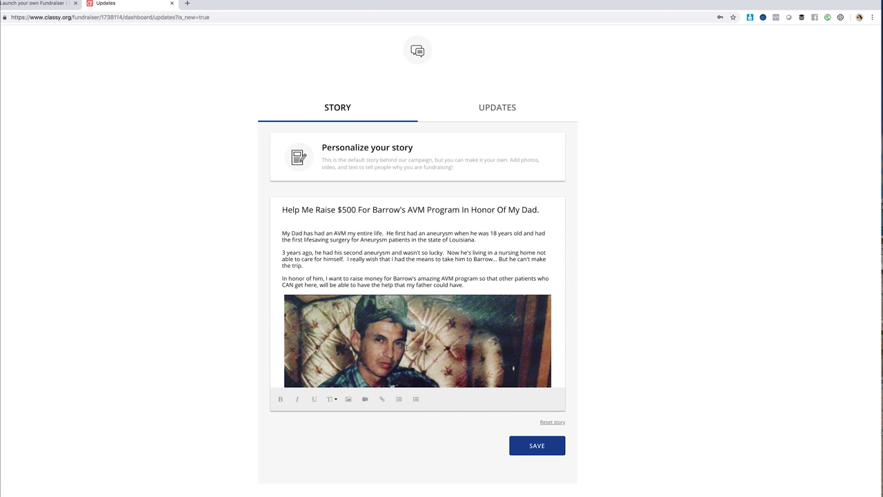
{"action": "scroll", "coordinate": [390, 338], "scroll_direction": "down", "scroll_amount": 1}
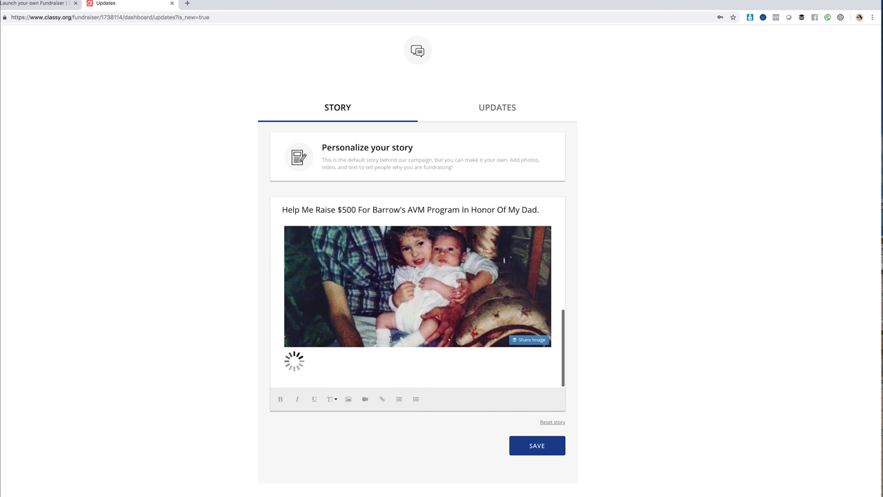
{"action": "scroll", "coordinate": [372, 329], "scroll_direction": "down", "scroll_amount": 5}
{"action": "scroll", "coordinate": [372, 329], "scroll_direction": "up", "scroll_amount": 10}
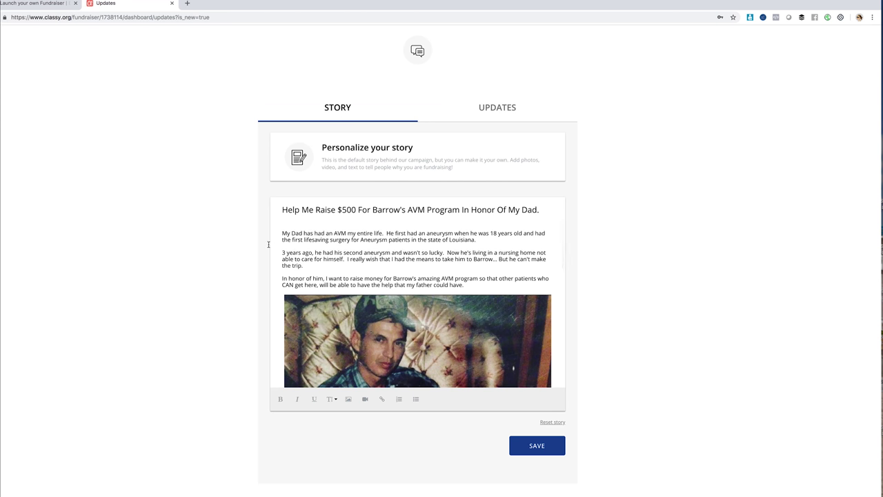
{"action": "left_click", "coordinate": [537, 446]}
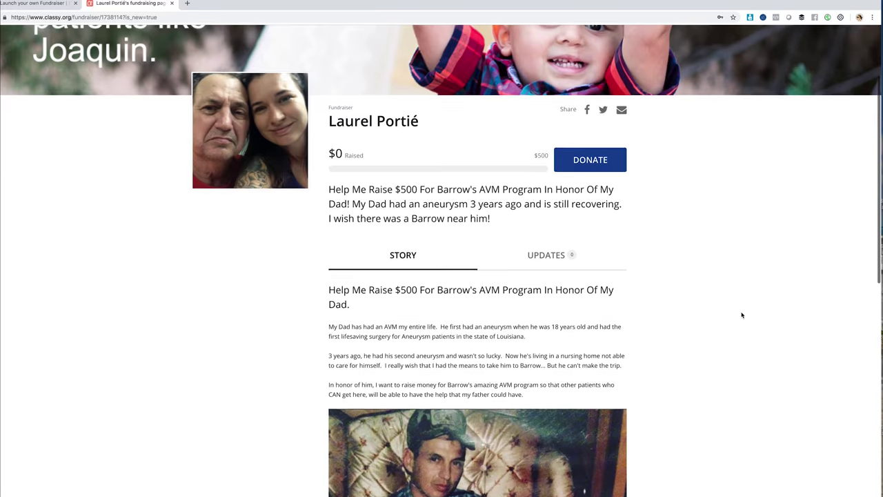
{"action": "scroll", "coordinate": [146, 197], "scroll_direction": "down", "scroll_amount": 5}
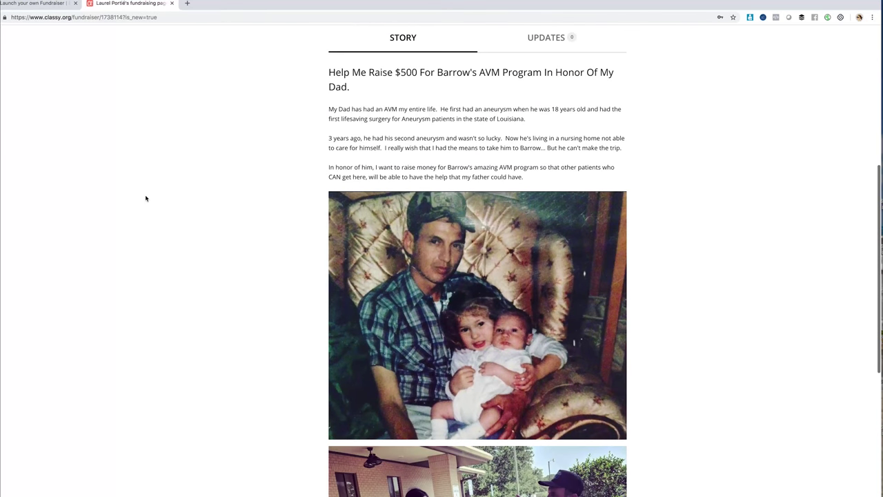
{"action": "scroll", "coordinate": [145, 197], "scroll_direction": "up", "scroll_amount": 5}
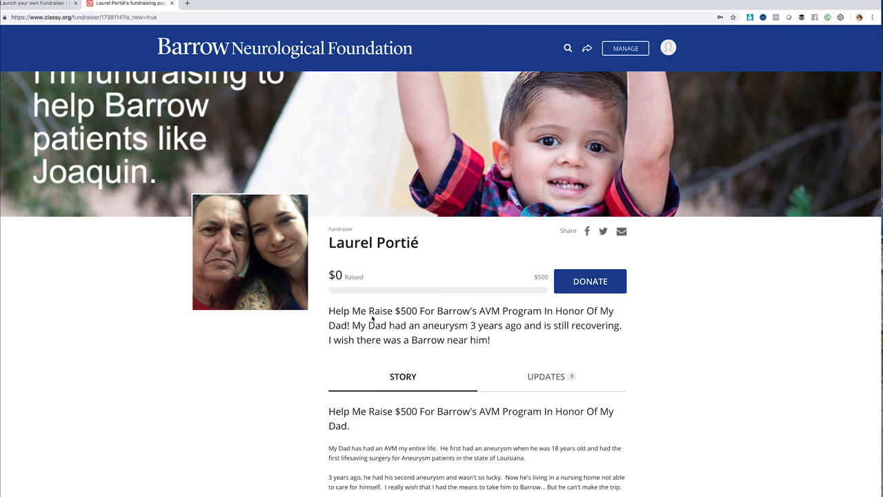
{"action": "scroll", "coordinate": [475, 350], "scroll_direction": "down", "scroll_amount": 1}
{"action": "left_click_drag", "start_coordinate": [478, 295], "coordinate": [548, 308]}
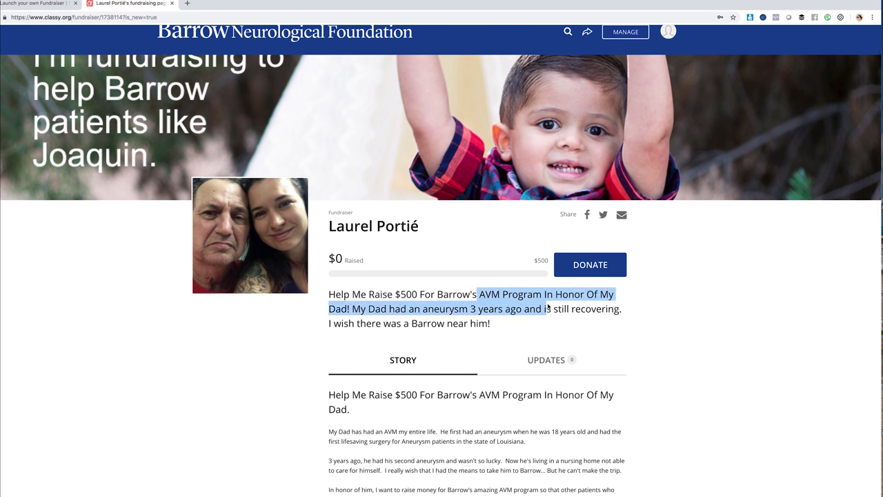
{"action": "left_click", "coordinate": [565, 335]}
{"action": "scroll", "coordinate": [641, 357], "scroll_direction": "down", "scroll_amount": 5}
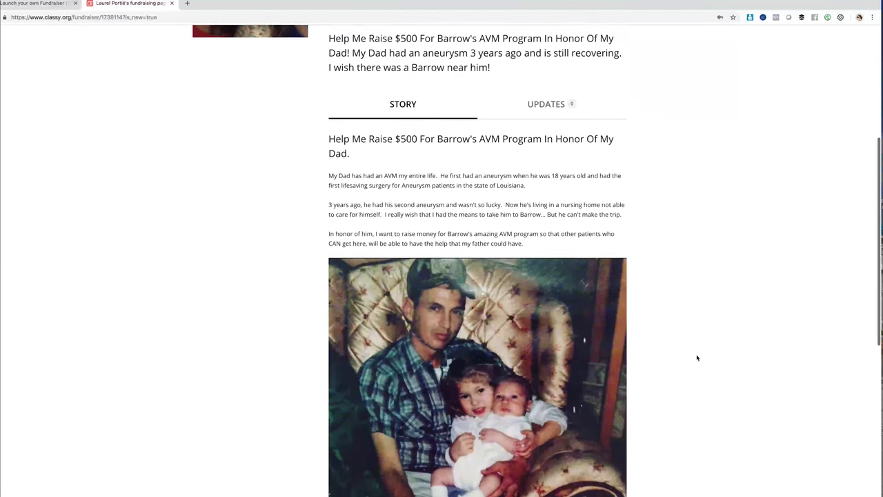
{"action": "scroll", "coordinate": [360, 251], "scroll_direction": "down", "scroll_amount": 5}
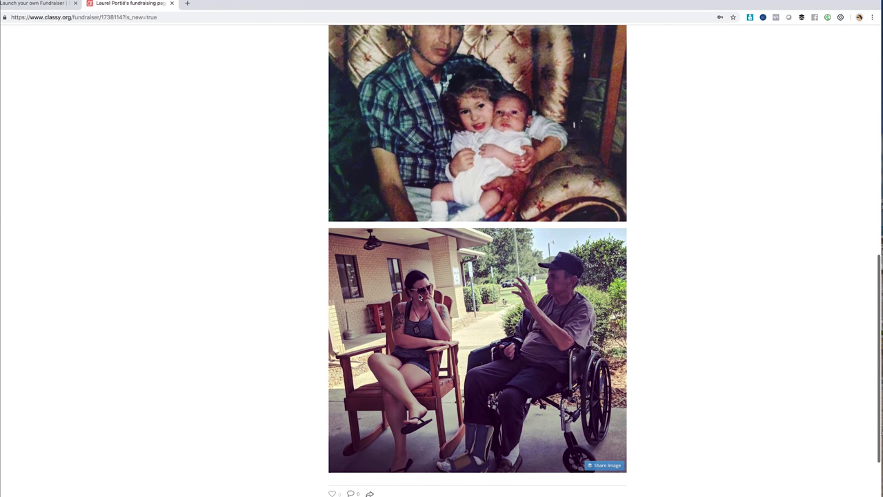
{"action": "scroll", "coordinate": [440, 306], "scroll_direction": "up", "scroll_amount": 6}
{"action": "scroll", "coordinate": [441, 306], "scroll_direction": "up", "scroll_amount": 2}
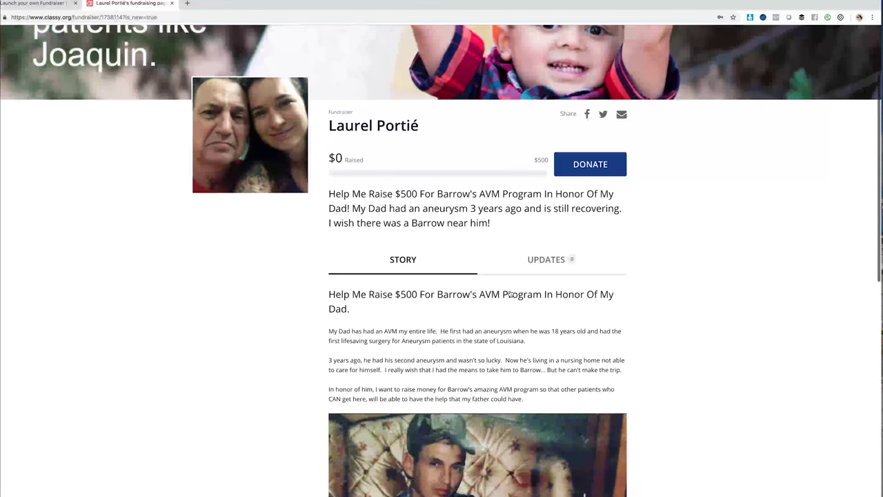
{"action": "scroll", "coordinate": [437, 301], "scroll_direction": "down", "scroll_amount": 1}
{"action": "scroll", "coordinate": [494, 300], "scroll_direction": "up", "scroll_amount": 3}
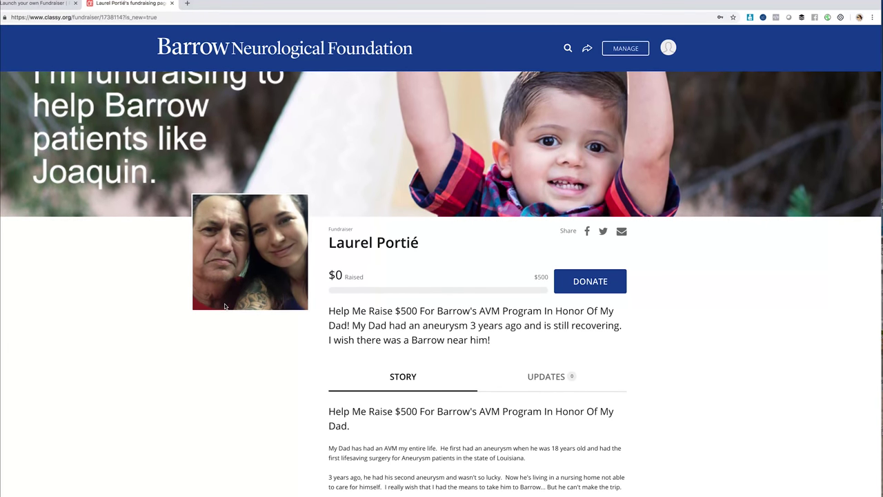
{"action": "scroll", "coordinate": [304, 317], "scroll_direction": "down", "scroll_amount": 2}
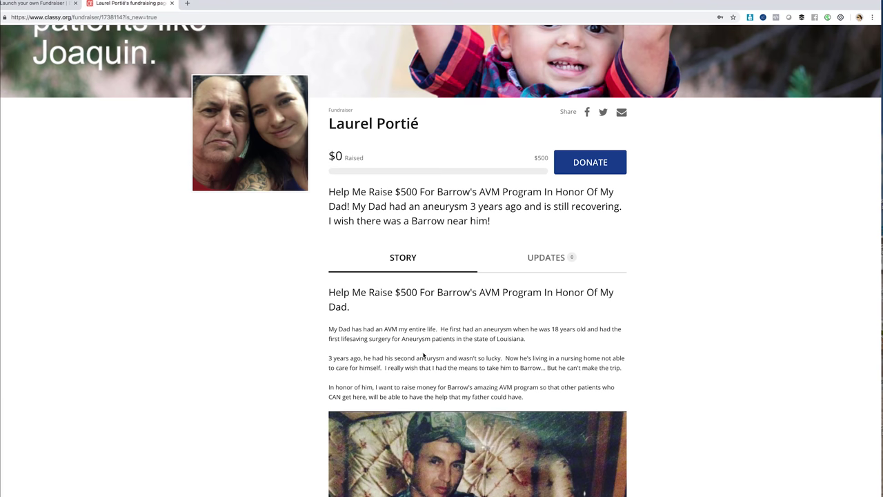
{"action": "scroll", "coordinate": [423, 354], "scroll_direction": "down", "scroll_amount": 2}
{"action": "scroll", "coordinate": [424, 354], "scroll_direction": "up", "scroll_amount": 1}
{"action": "scroll", "coordinate": [424, 355], "scroll_direction": "down", "scroll_amount": 3}
{"action": "scroll", "coordinate": [424, 355], "scroll_direction": "up", "scroll_amount": 2}
{"action": "scroll", "coordinate": [423, 354], "scroll_direction": "down", "scroll_amount": 6}
{"action": "scroll", "coordinate": [423, 355], "scroll_direction": "up", "scroll_amount": 1}
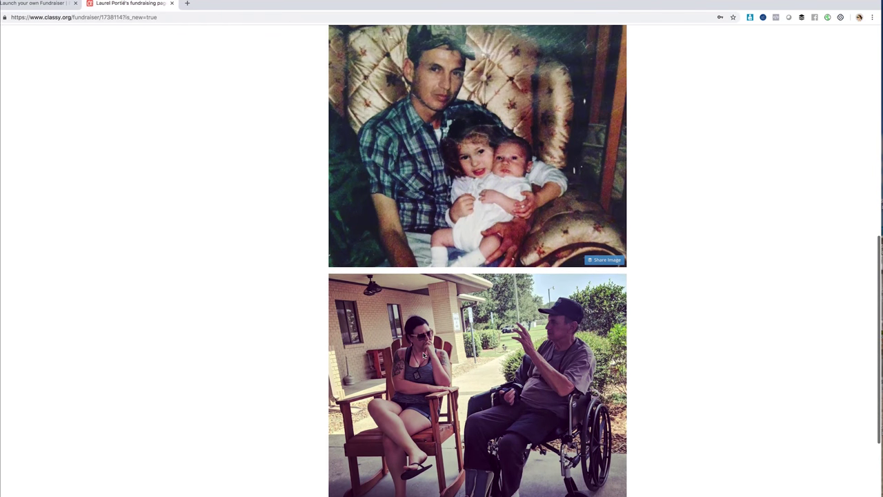
{"action": "scroll", "coordinate": [425, 354], "scroll_direction": "up", "scroll_amount": 1}
{"action": "scroll", "coordinate": [424, 353], "scroll_direction": "up", "scroll_amount": 1}
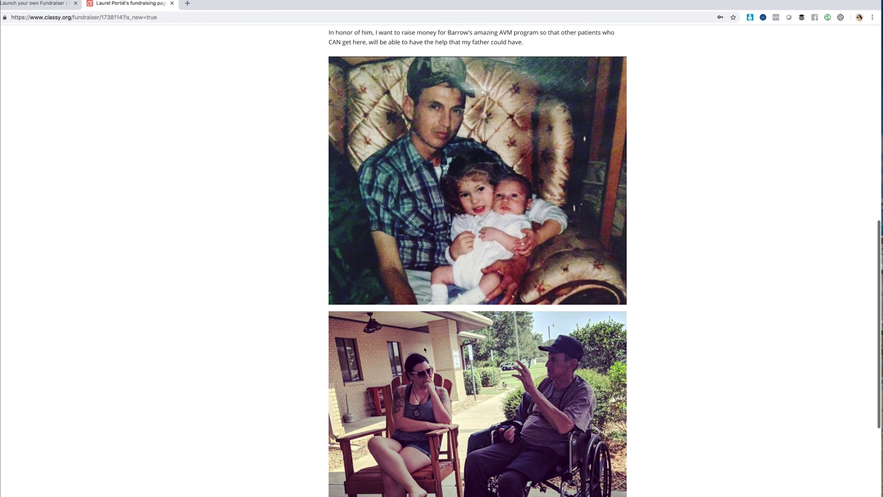
{"action": "scroll", "coordinate": [424, 348], "scroll_direction": "up", "scroll_amount": 10}
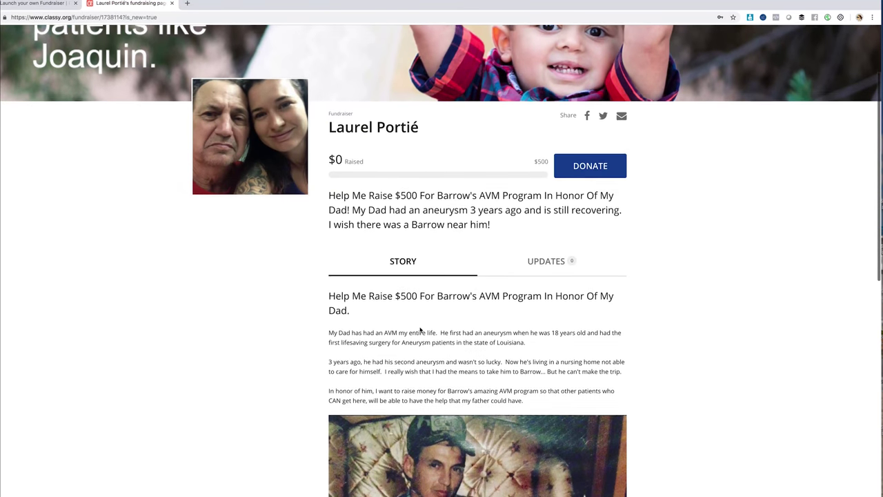
{"action": "scroll", "coordinate": [420, 330], "scroll_direction": "down", "scroll_amount": 1}
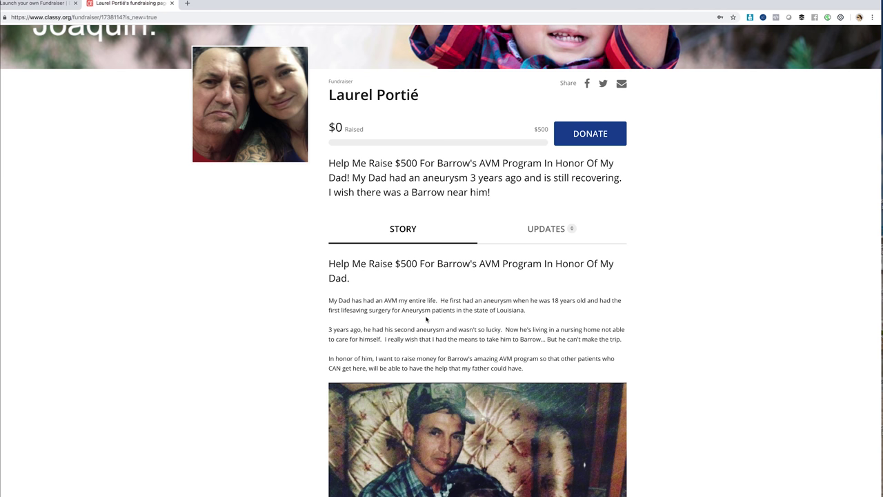
{"action": "scroll", "coordinate": [547, 350], "scroll_direction": "down", "scroll_amount": 10}
{"action": "scroll", "coordinate": [546, 331], "scroll_direction": "up", "scroll_amount": 1}
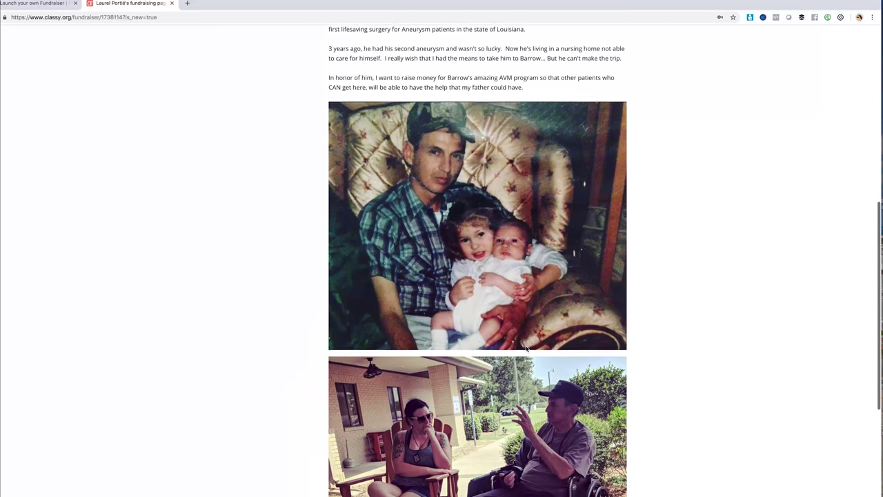
{"action": "scroll", "coordinate": [547, 317], "scroll_direction": "up", "scroll_amount": 12}
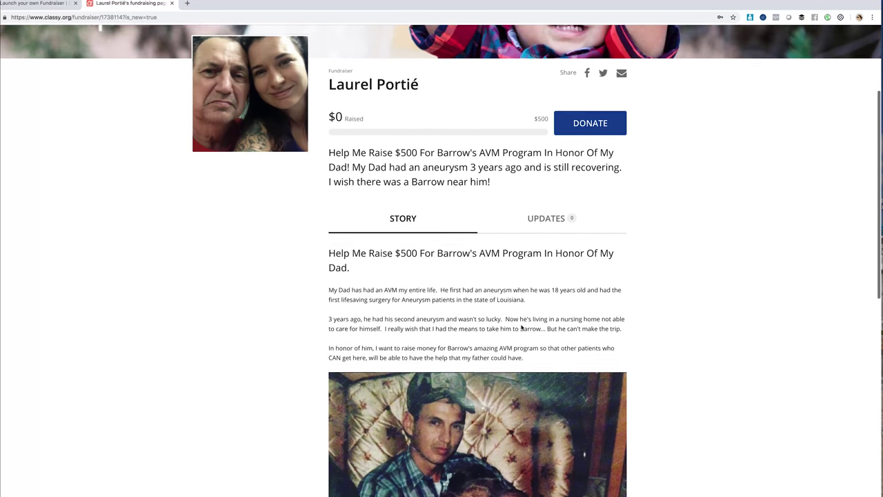
{"action": "scroll", "coordinate": [522, 329], "scroll_direction": "down", "scroll_amount": 5}
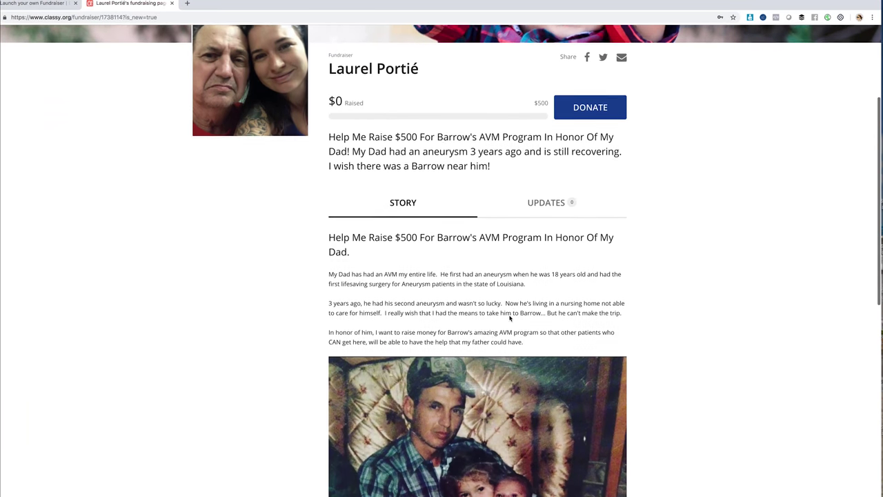
{"action": "scroll", "coordinate": [510, 322], "scroll_direction": "up", "scroll_amount": 3}
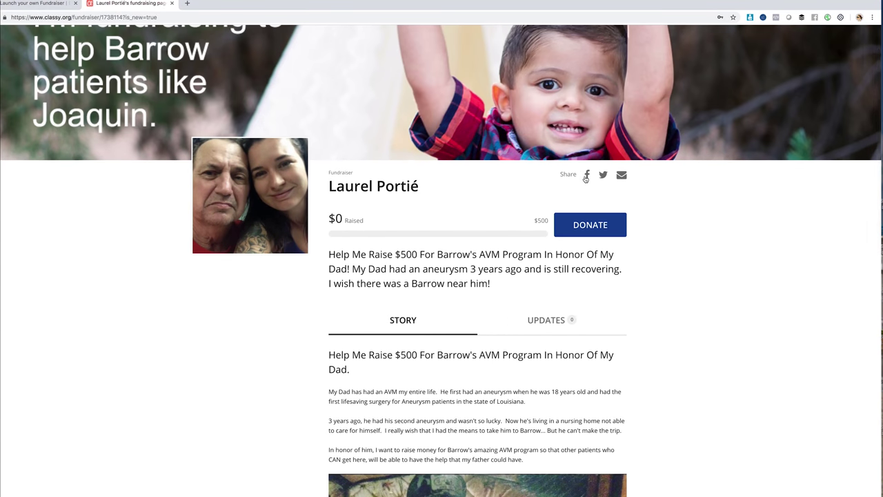
{"action": "left_click", "coordinate": [588, 176]}
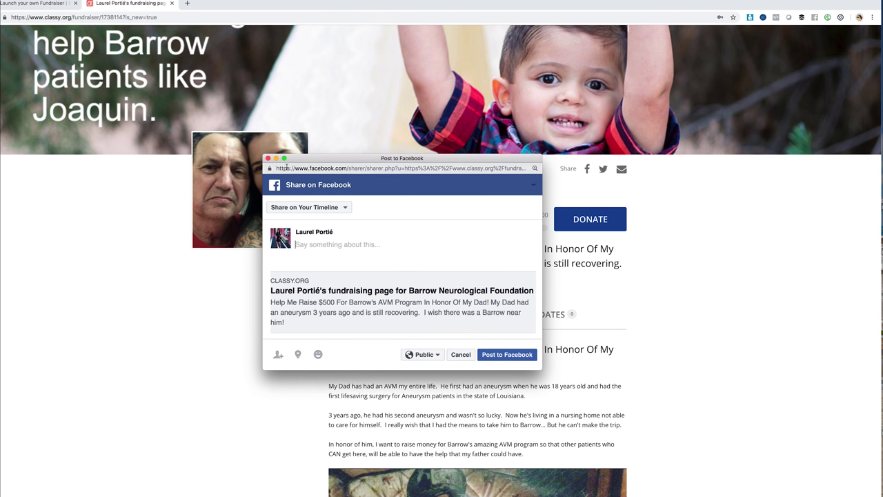
{"action": "left_click", "coordinate": [547, 175]}
{"action": "left_click", "coordinate": [602, 170]}
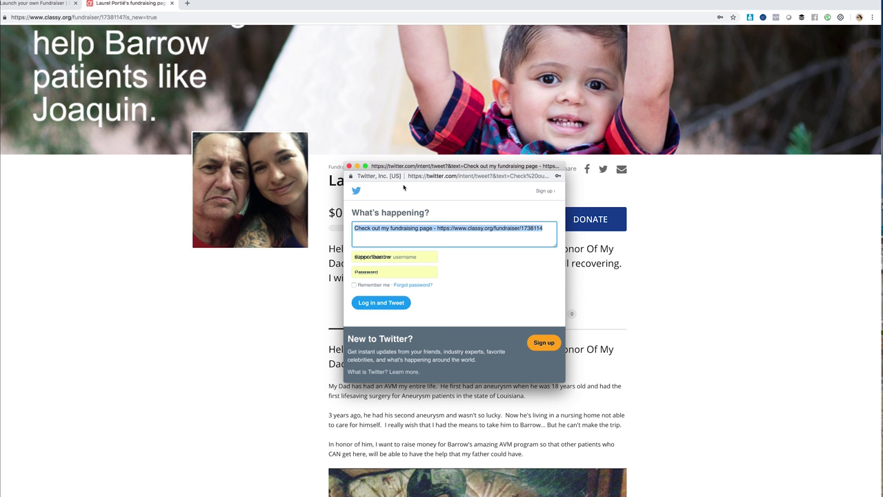
{"action": "left_click", "coordinate": [289, 259]}
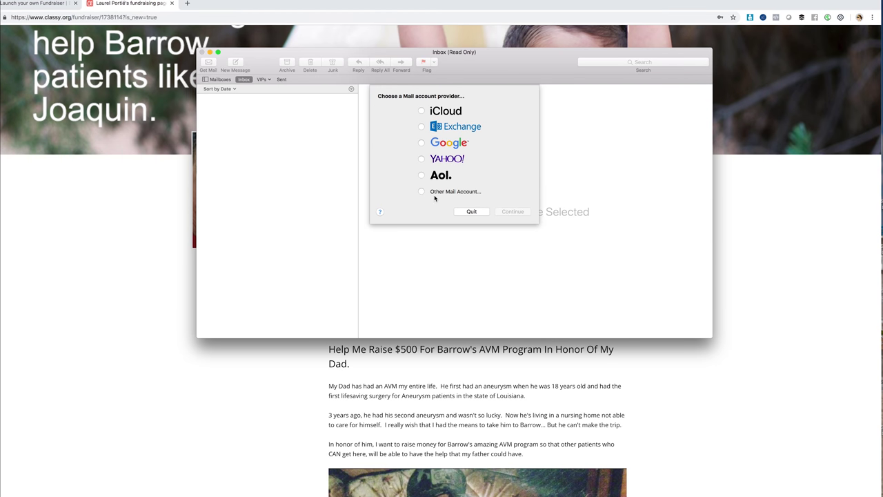
{"action": "left_click", "coordinate": [480, 215]}
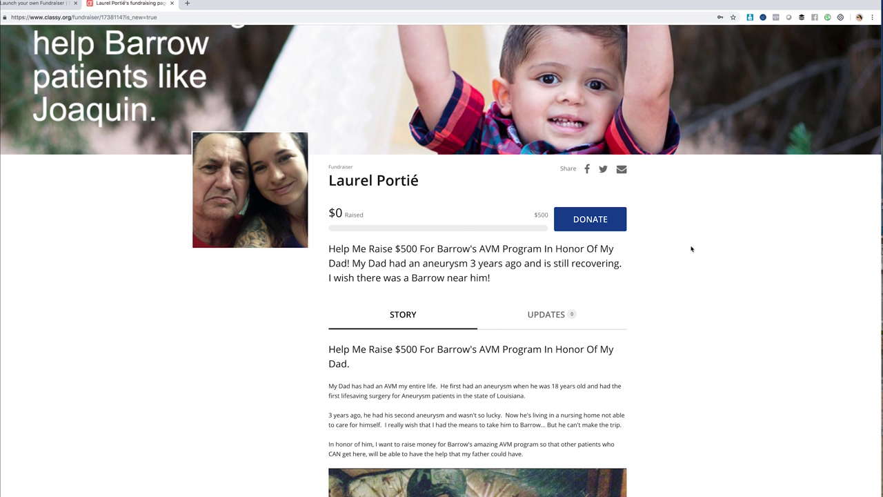
Go to the fundraiser's management dashboard and its EMAILS section.
{"action": "scroll", "coordinate": [640, 303], "scroll_direction": "down", "scroll_amount": 10}
{"action": "scroll", "coordinate": [640, 302], "scroll_direction": "up", "scroll_amount": 12}
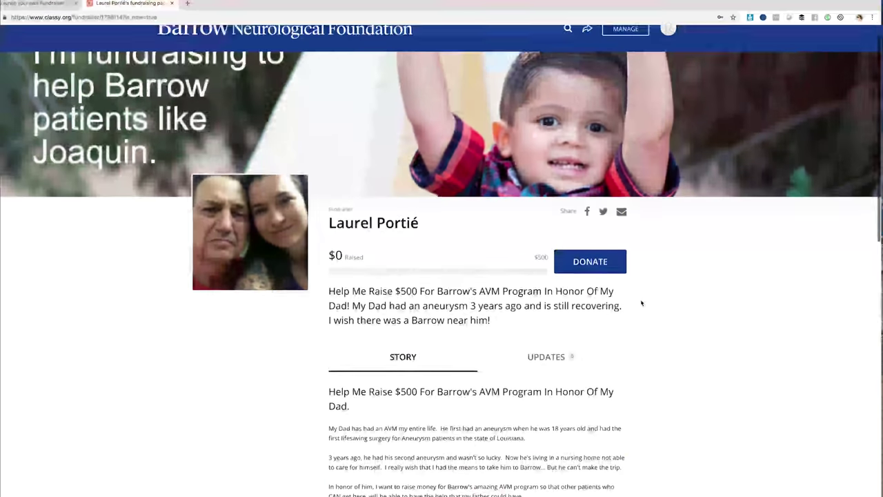
{"action": "scroll", "coordinate": [439, 248], "scroll_direction": "down", "scroll_amount": 3}
{"action": "scroll", "coordinate": [438, 252], "scroll_direction": "up", "scroll_amount": 3}
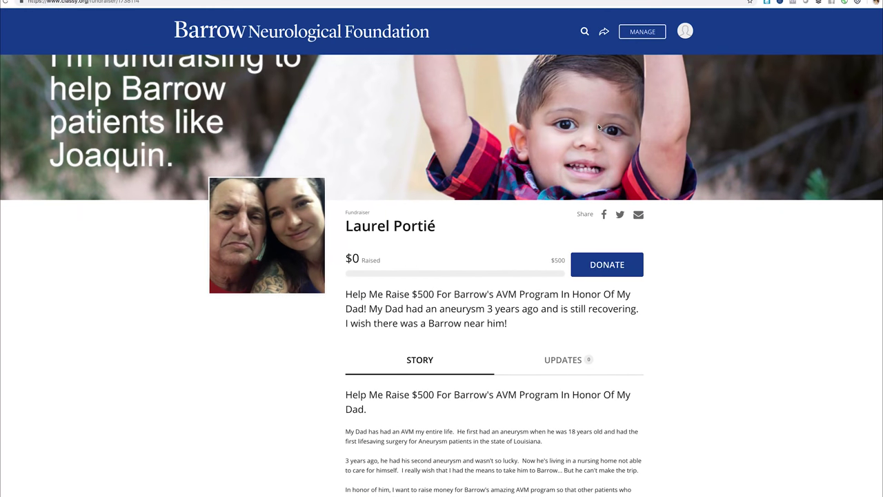
{"action": "left_click", "coordinate": [635, 38]}
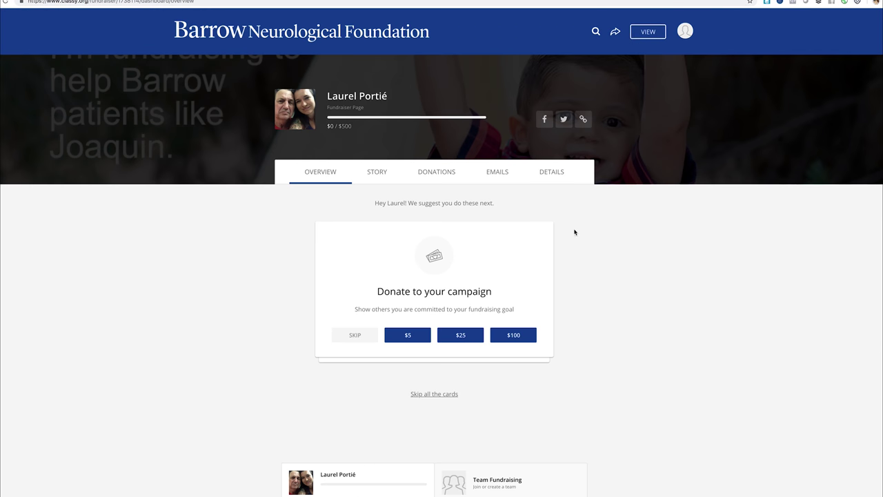
{"action": "left_click", "coordinate": [494, 176]}
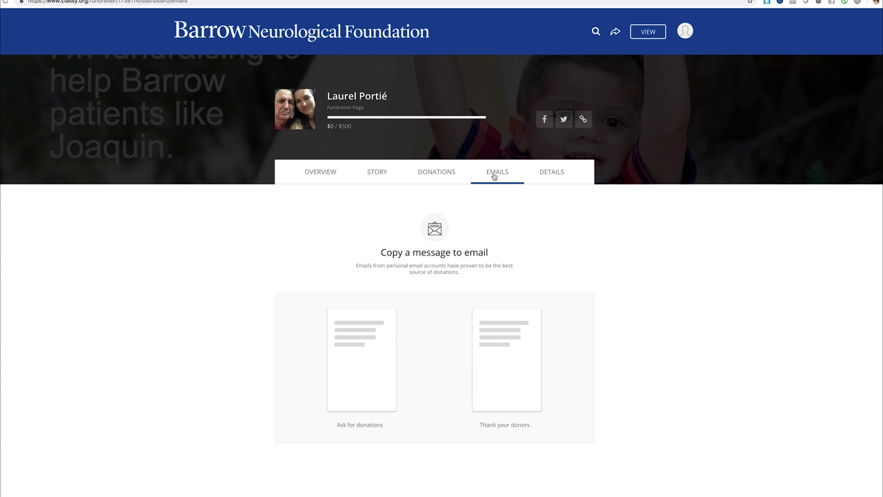
Copy the Ask for donations message and return to the email template list.
{"action": "scroll", "coordinate": [584, 280], "scroll_direction": "down", "scroll_amount": 3}
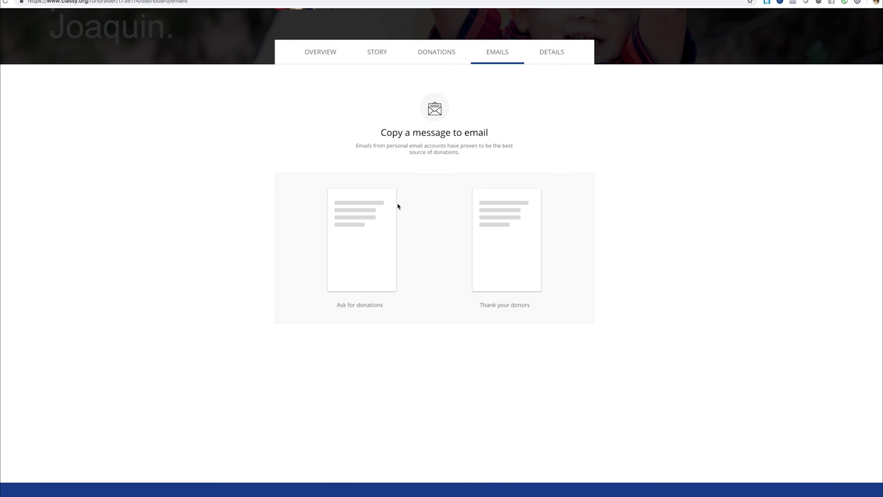
{"action": "left_click", "coordinate": [353, 225]}
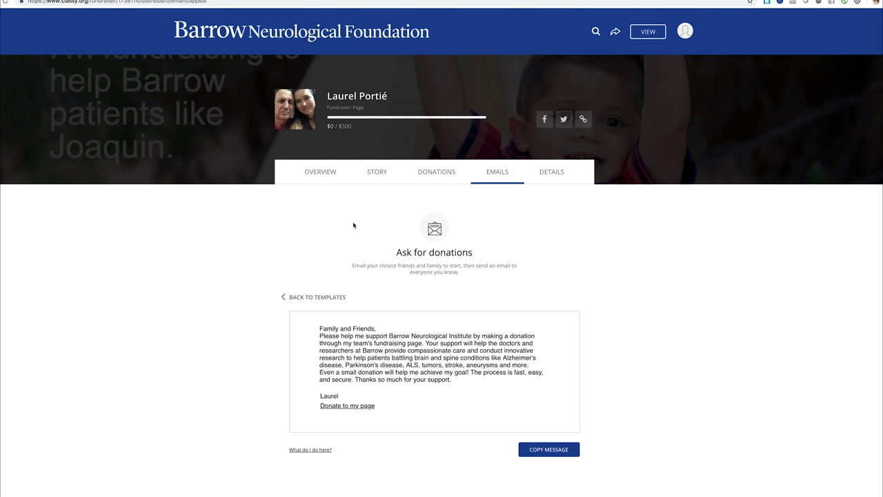
{"action": "scroll", "coordinate": [355, 199], "scroll_direction": "down", "scroll_amount": 5}
{"action": "left_click", "coordinate": [380, 225]}
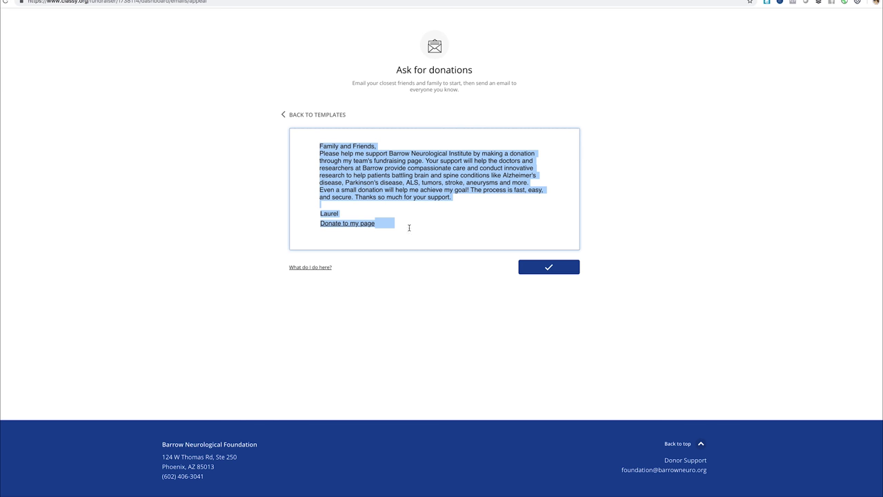
{"action": "left_click", "coordinate": [301, 121]}
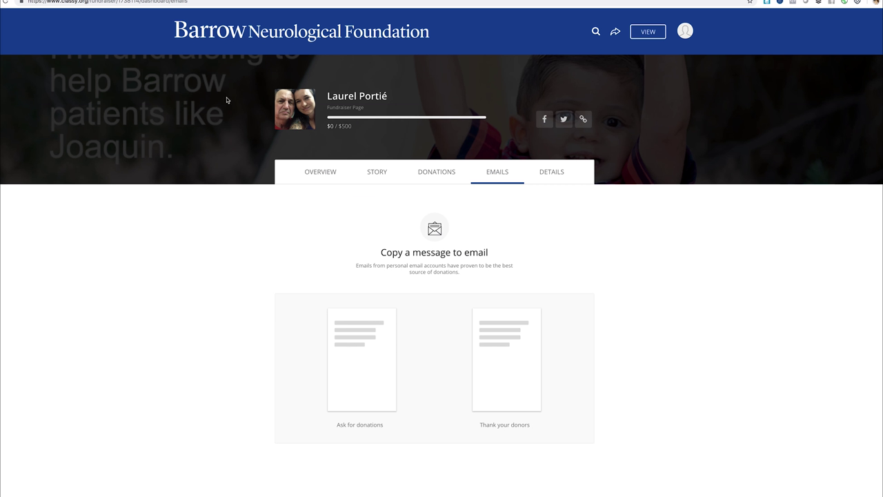
Open the Thank your donors template, select its message text, and return to the list.
{"action": "left_click", "coordinate": [507, 367]}
{"action": "scroll", "coordinate": [552, 269], "scroll_direction": "down", "scroll_amount": 3}
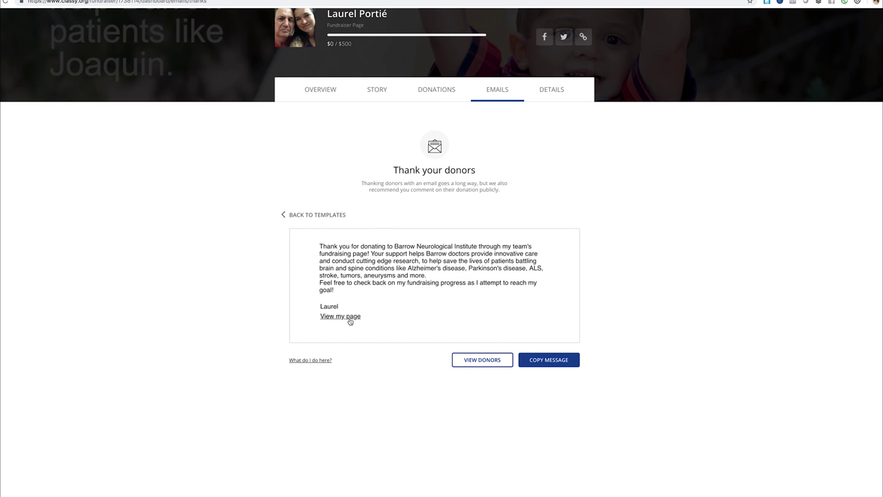
{"action": "left_click_drag", "start_coordinate": [363, 316], "coordinate": [308, 251]}
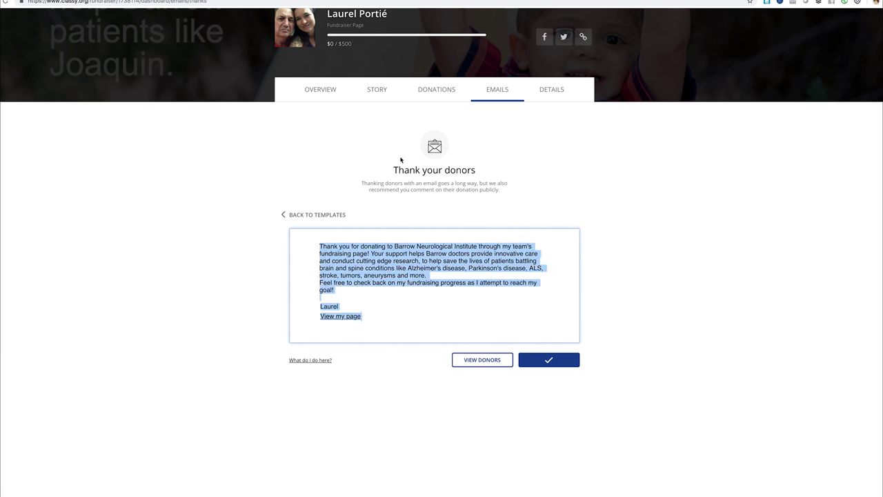
{"action": "scroll", "coordinate": [404, 162], "scroll_direction": "up", "scroll_amount": 3}
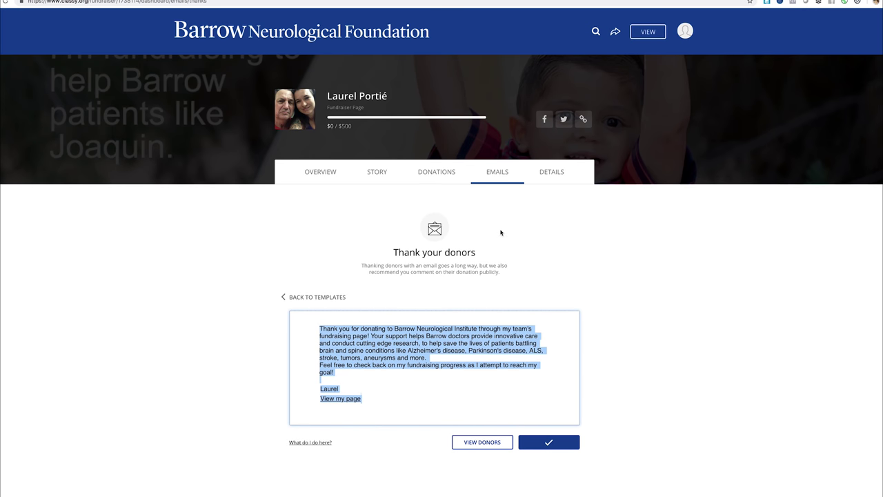
{"action": "scroll", "coordinate": [499, 226], "scroll_direction": "down", "scroll_amount": 1}
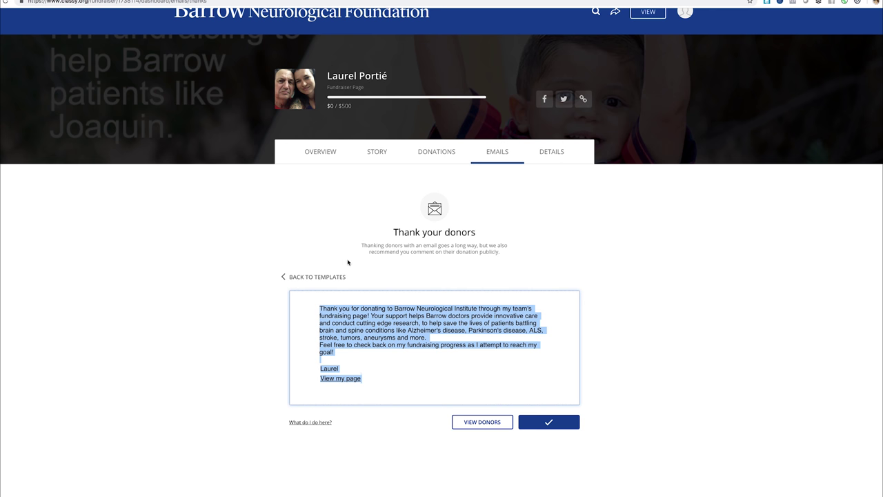
{"action": "left_click", "coordinate": [322, 277]}
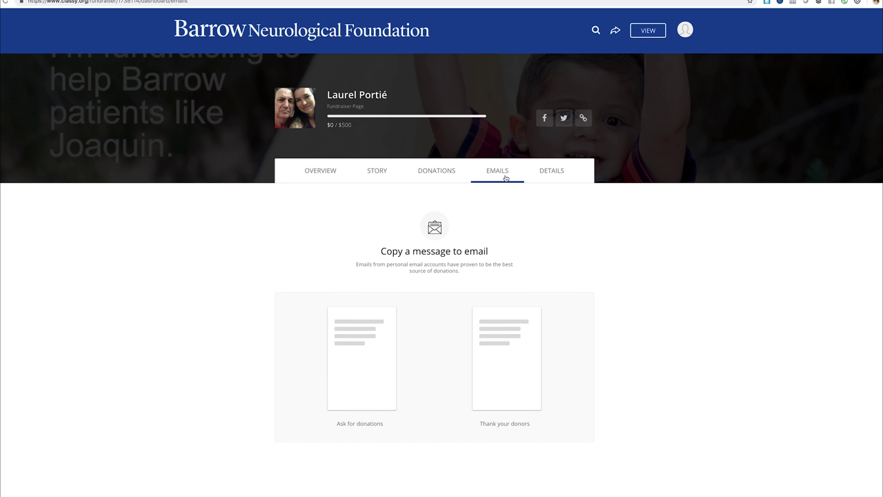
Copy the Thank your donors message from the reopened template and bring up the donor selection list.
{"action": "scroll", "coordinate": [598, 246], "scroll_direction": "down", "scroll_amount": 1}
{"action": "left_click", "coordinate": [497, 380]}
{"action": "scroll", "coordinate": [523, 266], "scroll_direction": "down", "scroll_amount": 1}
{"action": "scroll", "coordinate": [523, 266], "scroll_direction": "down", "scroll_amount": 3}
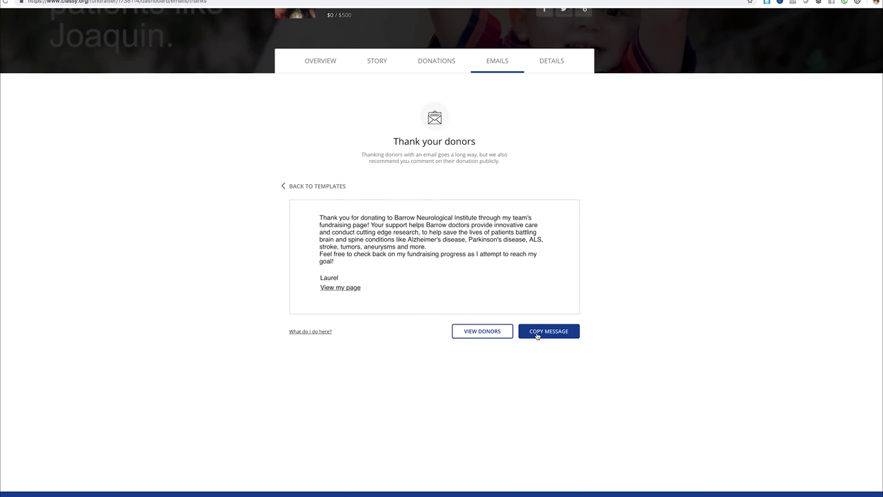
{"action": "left_click", "coordinate": [538, 333]}
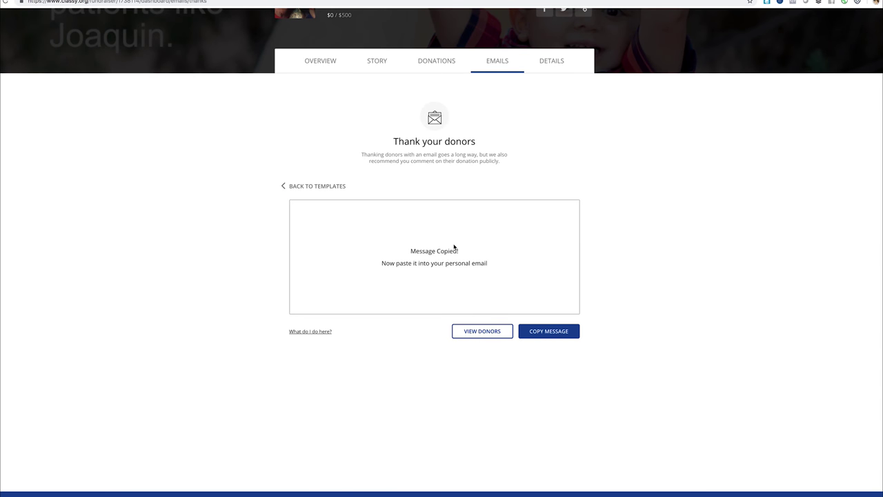
{"action": "left_click", "coordinate": [475, 330]}
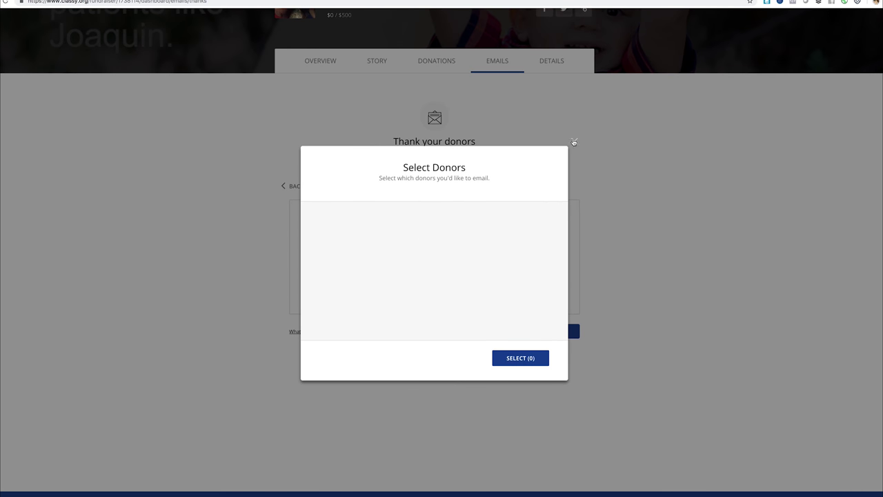
{"action": "left_click", "coordinate": [574, 141]}
{"action": "left_click", "coordinate": [476, 336]}
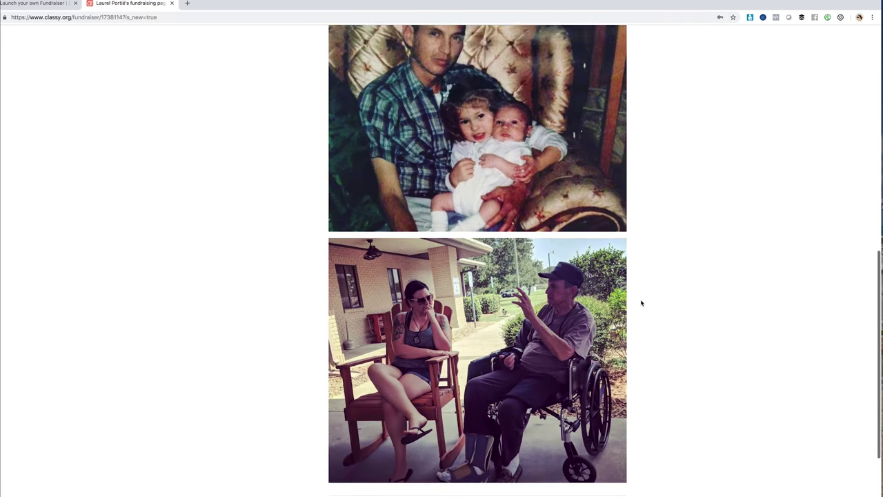
Scroll through the public fundraiser page showing $0 raised toward the $500 goal.
{"action": "scroll", "coordinate": [641, 301], "scroll_direction": "up", "scroll_amount": 8}
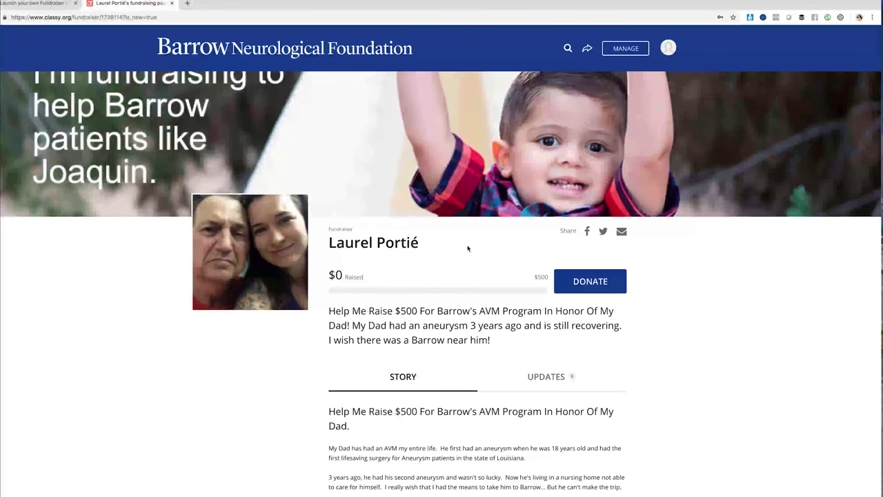
{"action": "scroll", "coordinate": [455, 248], "scroll_direction": "down", "scroll_amount": 3}
{"action": "scroll", "coordinate": [439, 249], "scroll_direction": "up", "scroll_amount": 3}
{"action": "scroll", "coordinate": [451, 240], "scroll_direction": "down", "scroll_amount": 5}
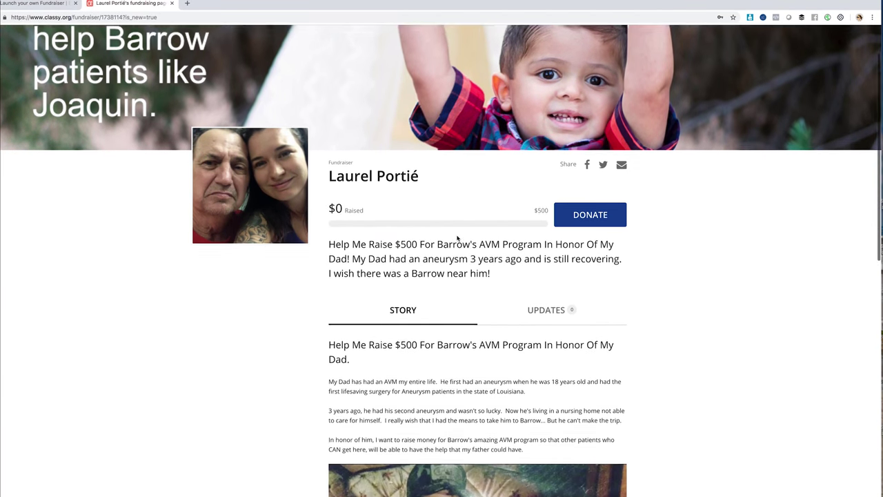
{"action": "scroll", "coordinate": [455, 238], "scroll_direction": "down", "scroll_amount": 10}
{"action": "scroll", "coordinate": [453, 235], "scroll_direction": "up", "scroll_amount": 15}
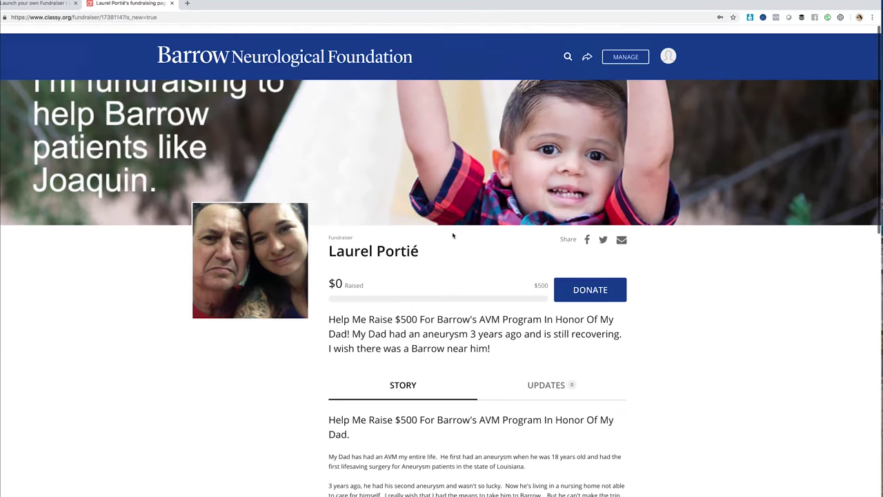